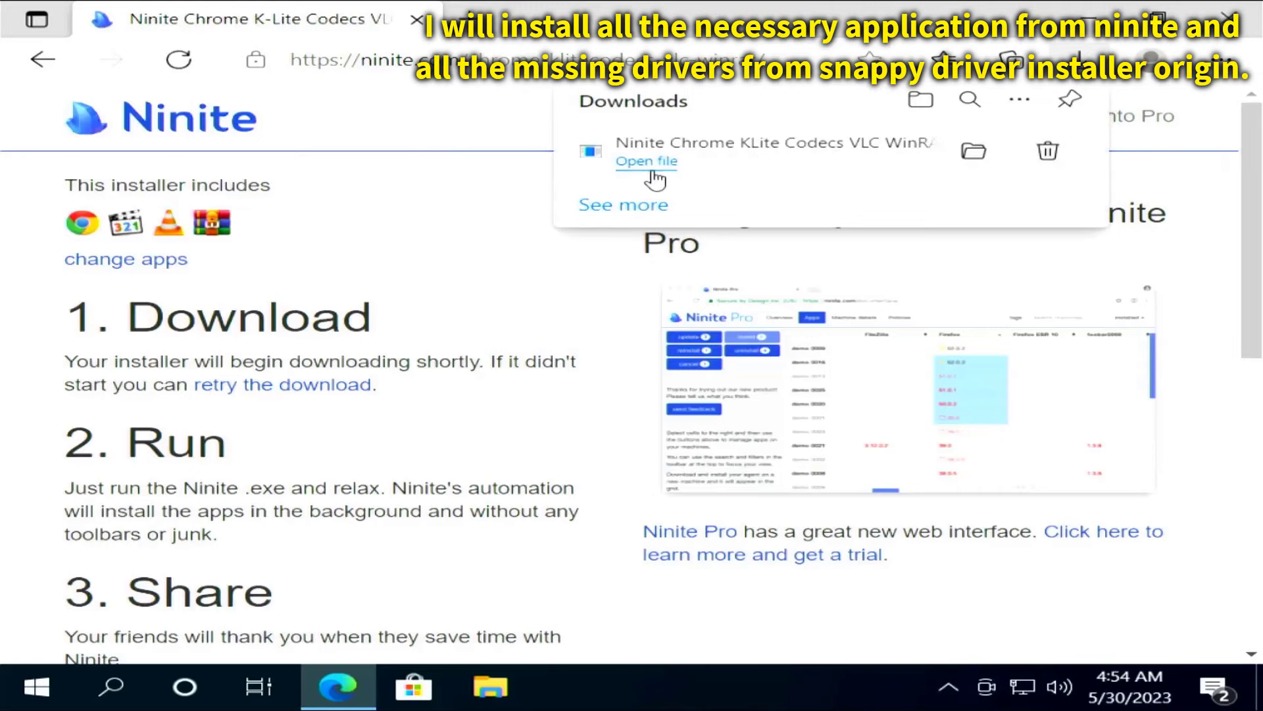
Run the downloaded Ninite installer for Chrome, K-Lite Codecs, VLC and WinRAR, allow its changes and show the installation details.
{"action": "left_click", "coordinate": [646, 161]}
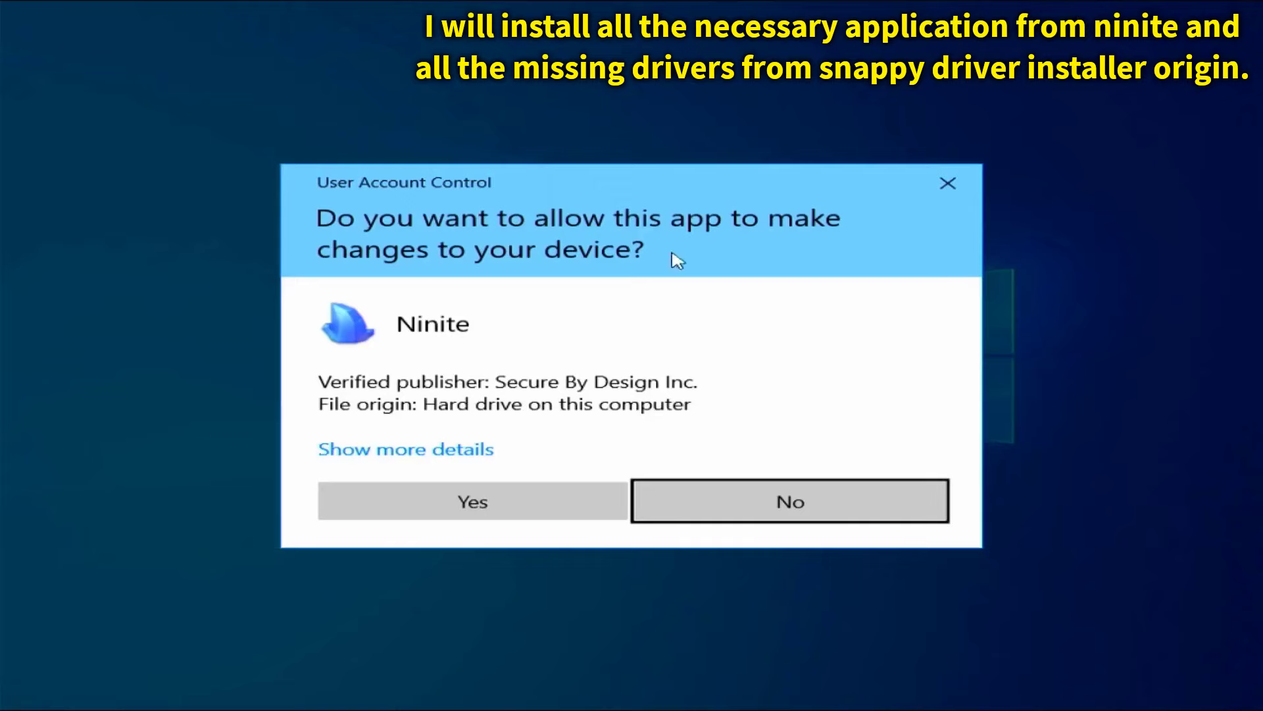
{"action": "left_click", "coordinate": [478, 510]}
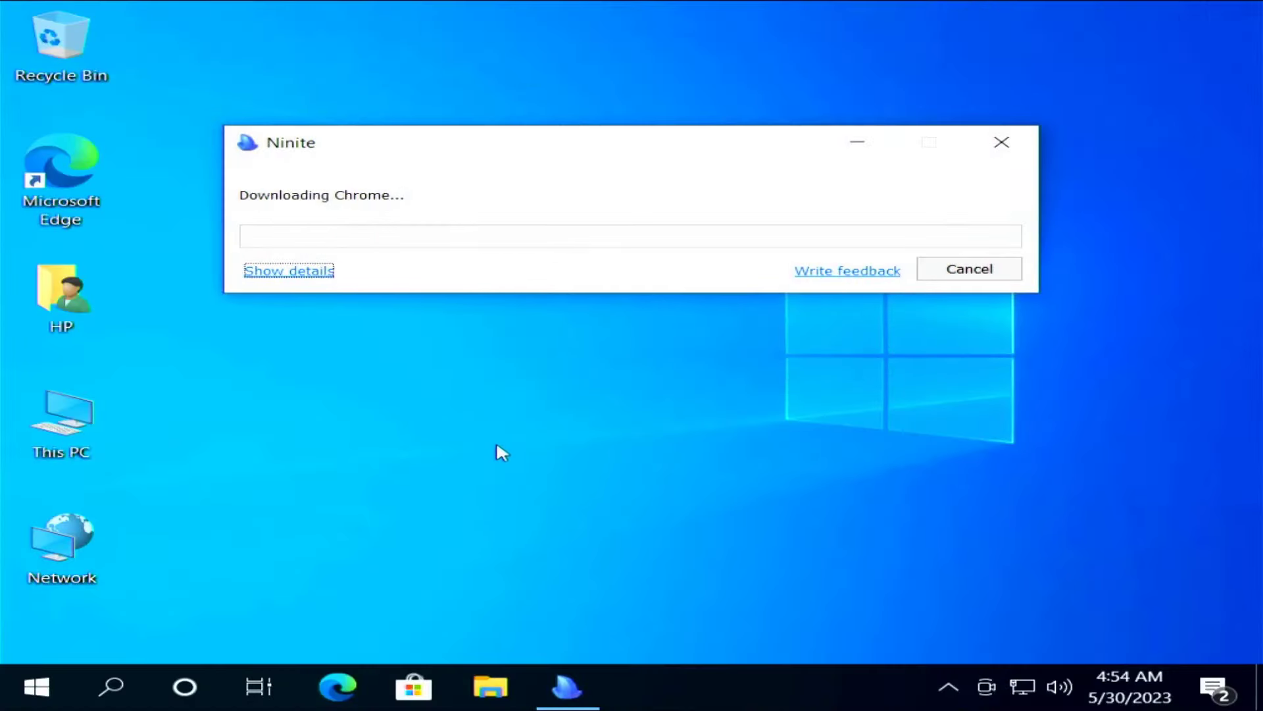
{"action": "left_click", "coordinate": [302, 270]}
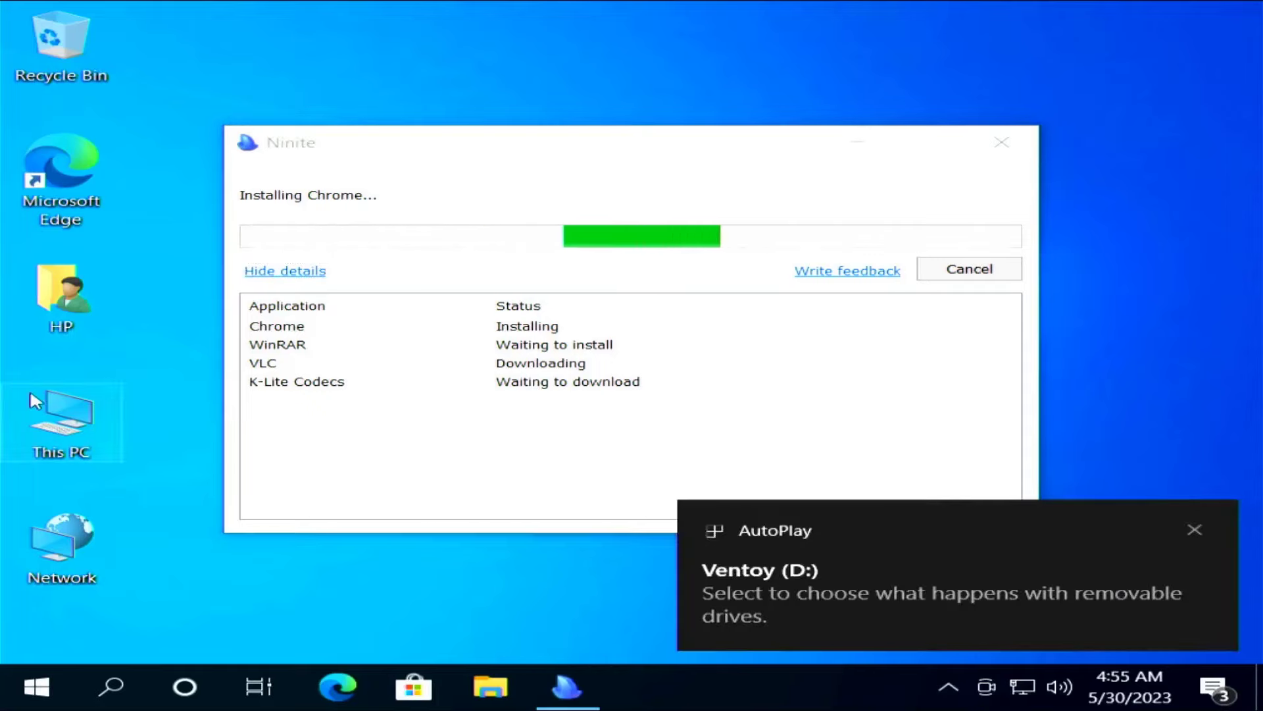
Run SDIO_x64_R744 as 64-bit driver installer from the Applications > Drivers folder on the Ventoy drive and allow its changes.
{"action": "double_click", "coordinate": [30, 394]}
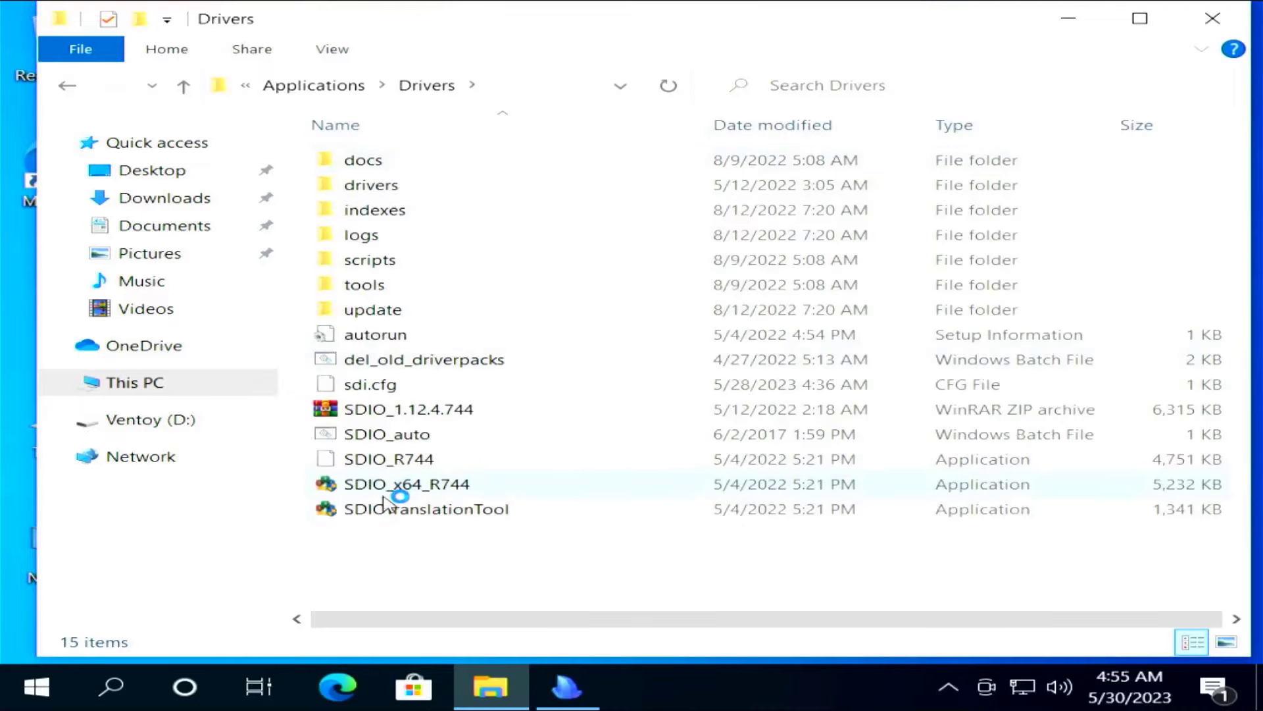
{"action": "double_click", "coordinate": [333, 484]}
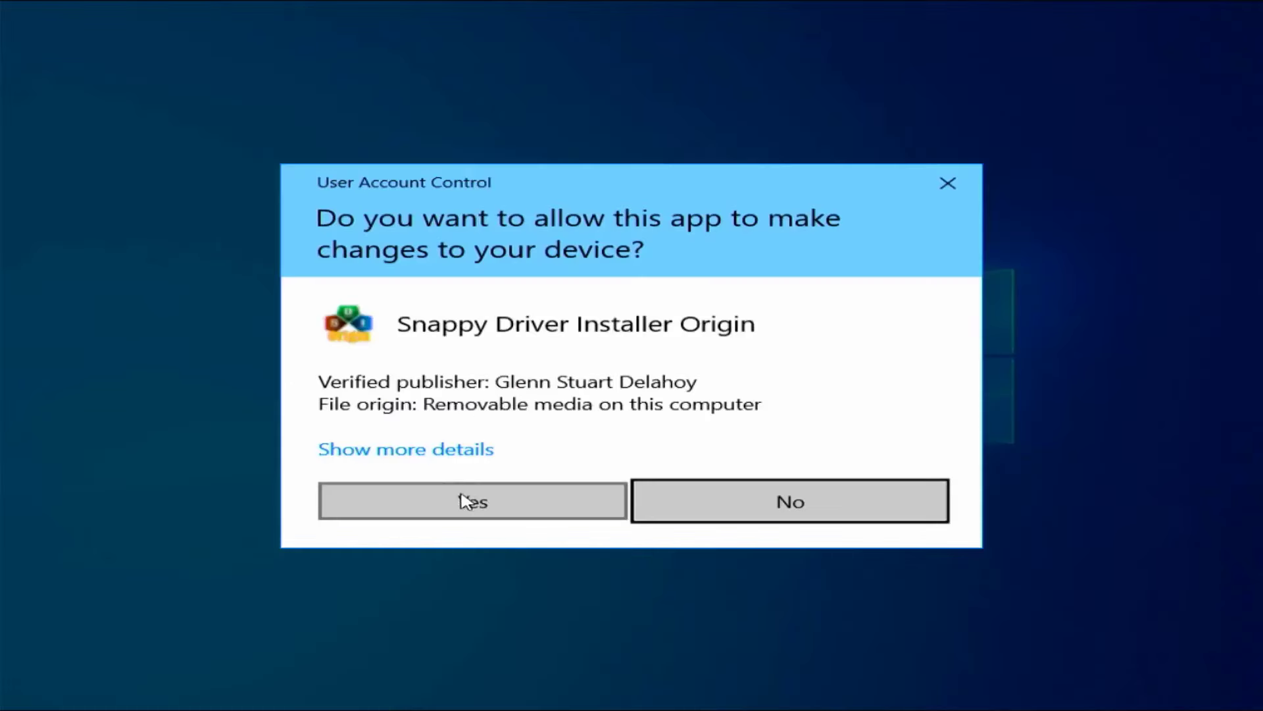
{"action": "left_click", "coordinate": [464, 501]}
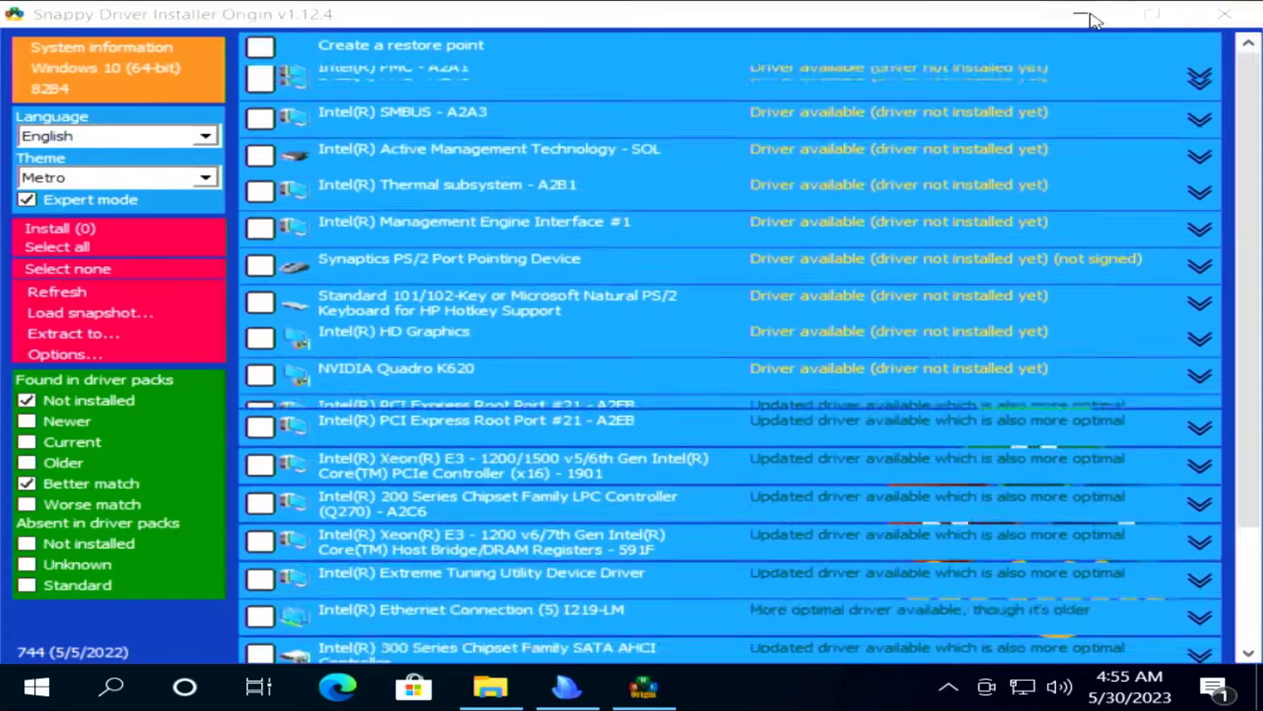
Close the Drivers folder window and allow Snappy Driver Installer Origin through the firewall on public networks.
{"action": "left_click", "coordinate": [1090, 15]}
{"action": "left_click", "coordinate": [1191, 17]}
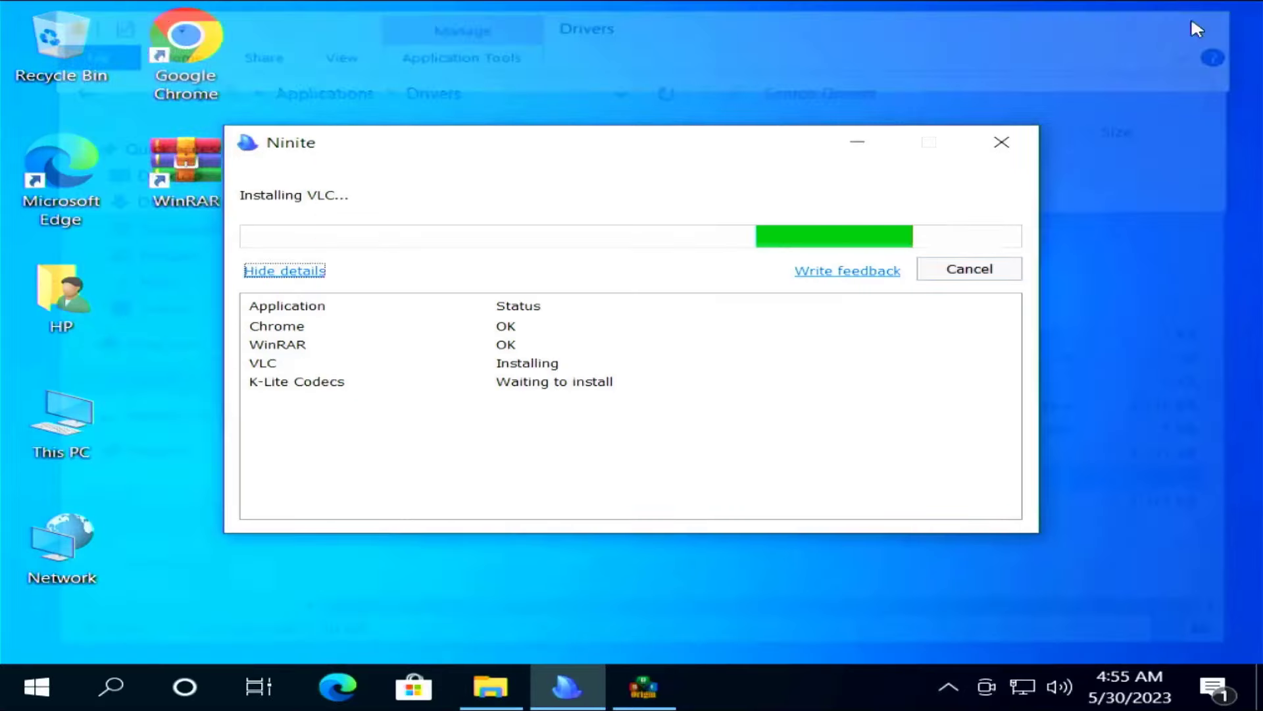
{"action": "left_click", "coordinate": [656, 683]}
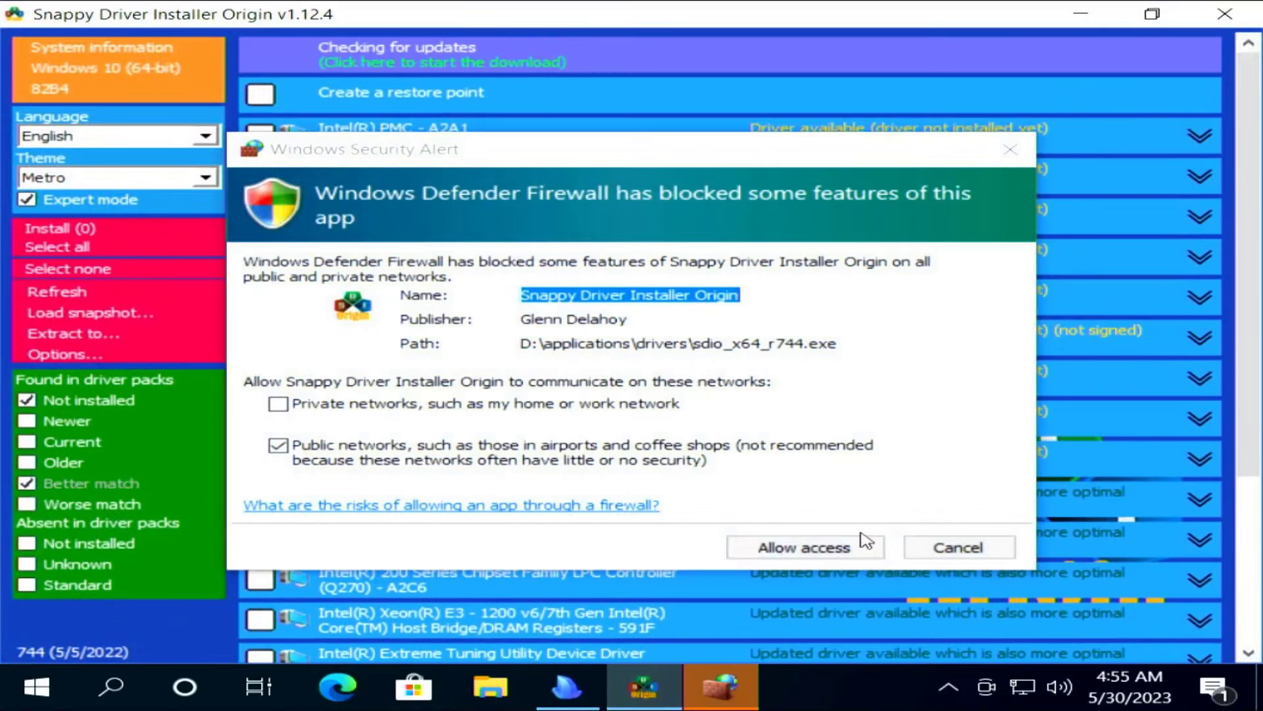
{"action": "left_click", "coordinate": [869, 547]}
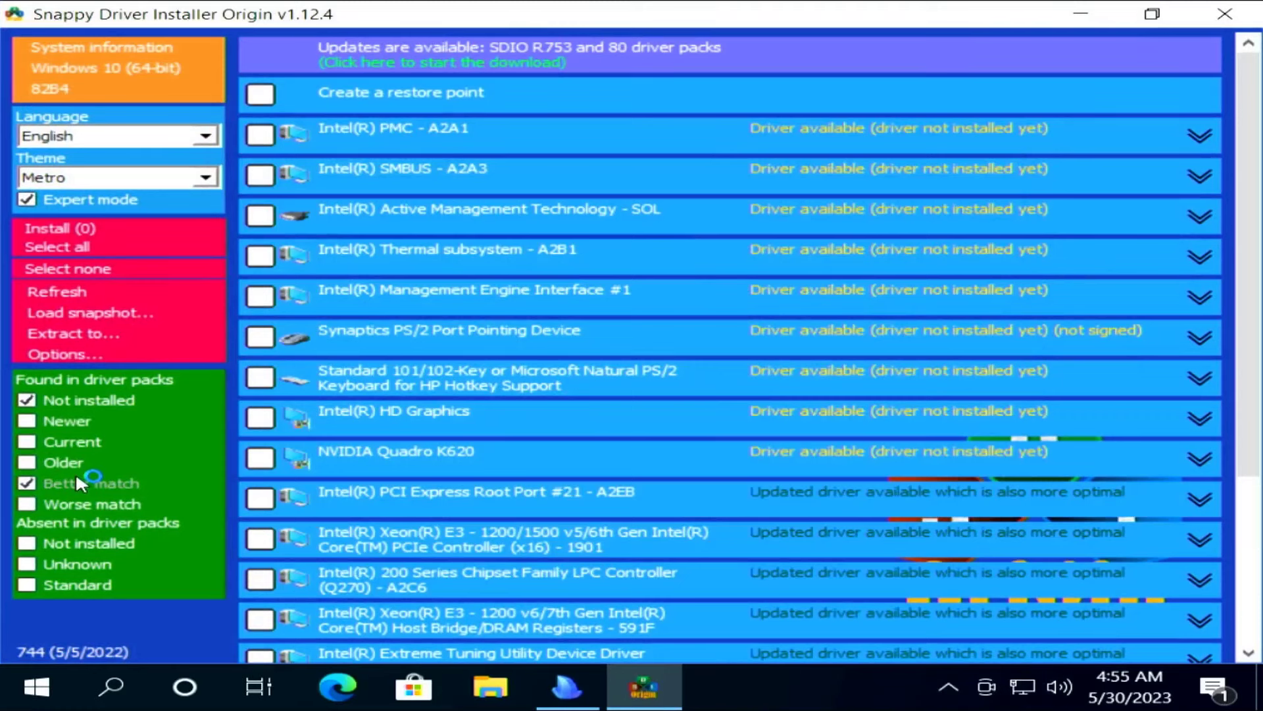
Turn off the Better match filter and select all the not-installed drivers, from Intel(R) PMC - A2A1 to NVIDIA Quadro K620.
{"action": "left_click", "coordinate": [26, 484]}
{"action": "left_click", "coordinate": [260, 135]}
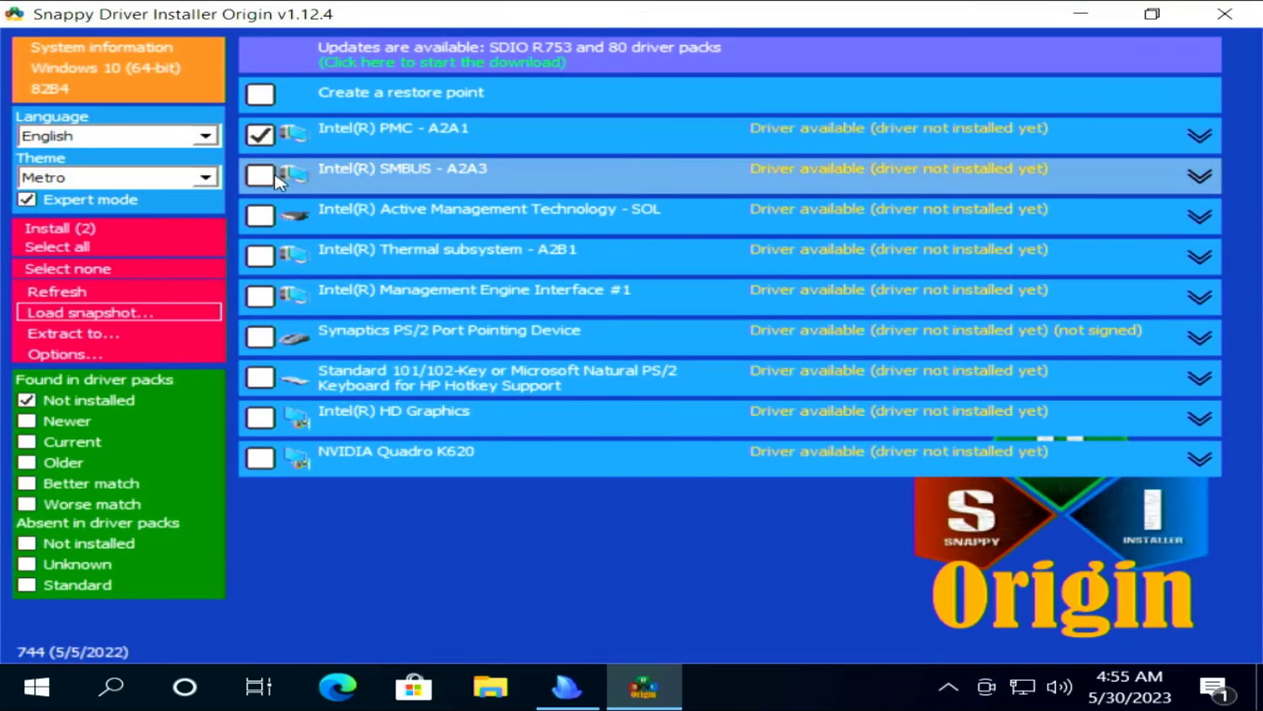
{"action": "left_click", "coordinate": [259, 217]}
{"action": "left_click", "coordinate": [259, 256]}
{"action": "left_click", "coordinate": [259, 296]}
{"action": "left_click", "coordinate": [260, 337]}
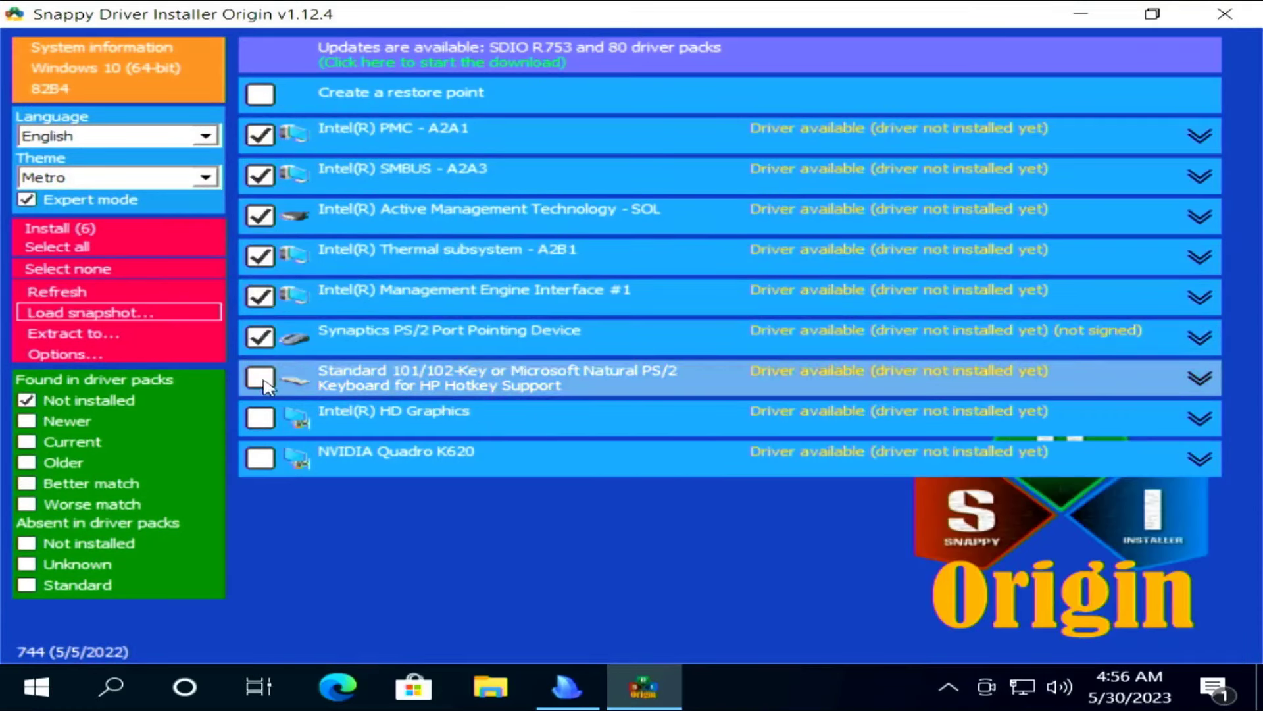
{"action": "left_click", "coordinate": [261, 378]}
{"action": "left_click", "coordinate": [260, 418]}
{"action": "left_click", "coordinate": [260, 459]}
Show the Better match drivers and select Synaptics HD Audio, Intel(R) Display Audio, NVIDIA High Definition Audio and Intel(R) Ethernet Connection (5) I219-LM.
{"action": "left_click", "coordinate": [105, 485]}
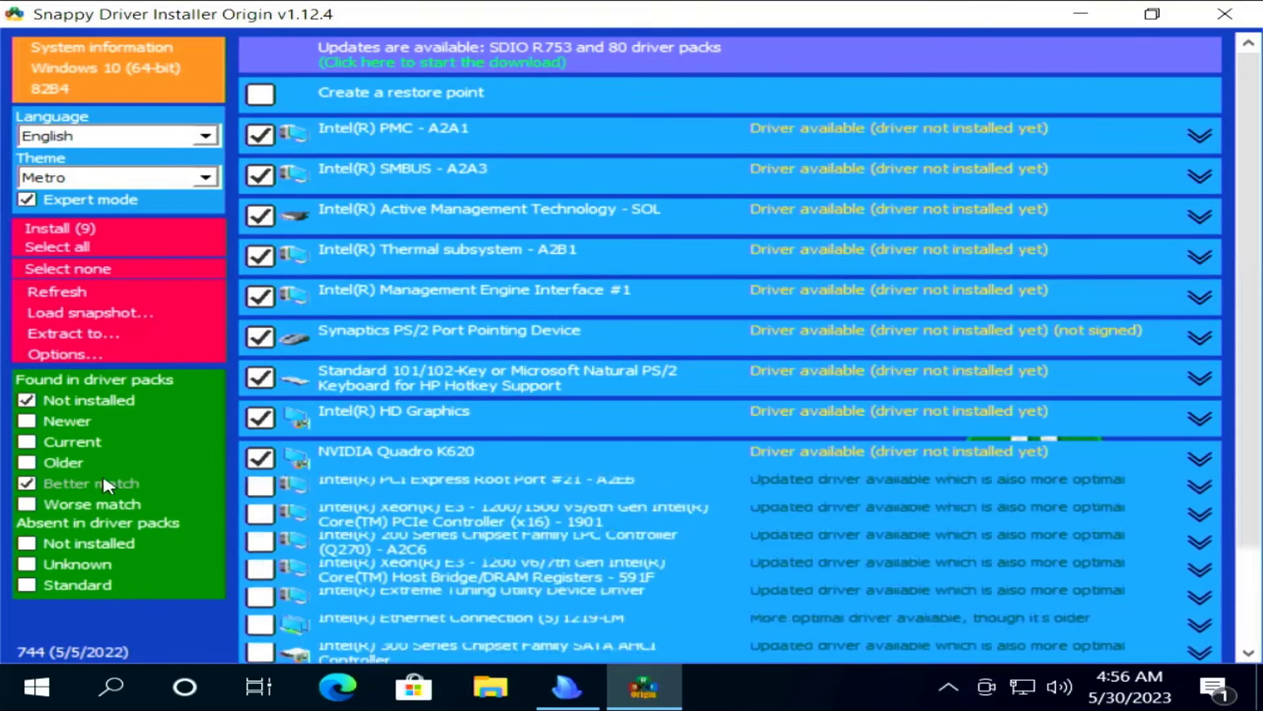
{"action": "scroll", "coordinate": [263, 526], "scroll_direction": "down", "scroll_amount": 5}
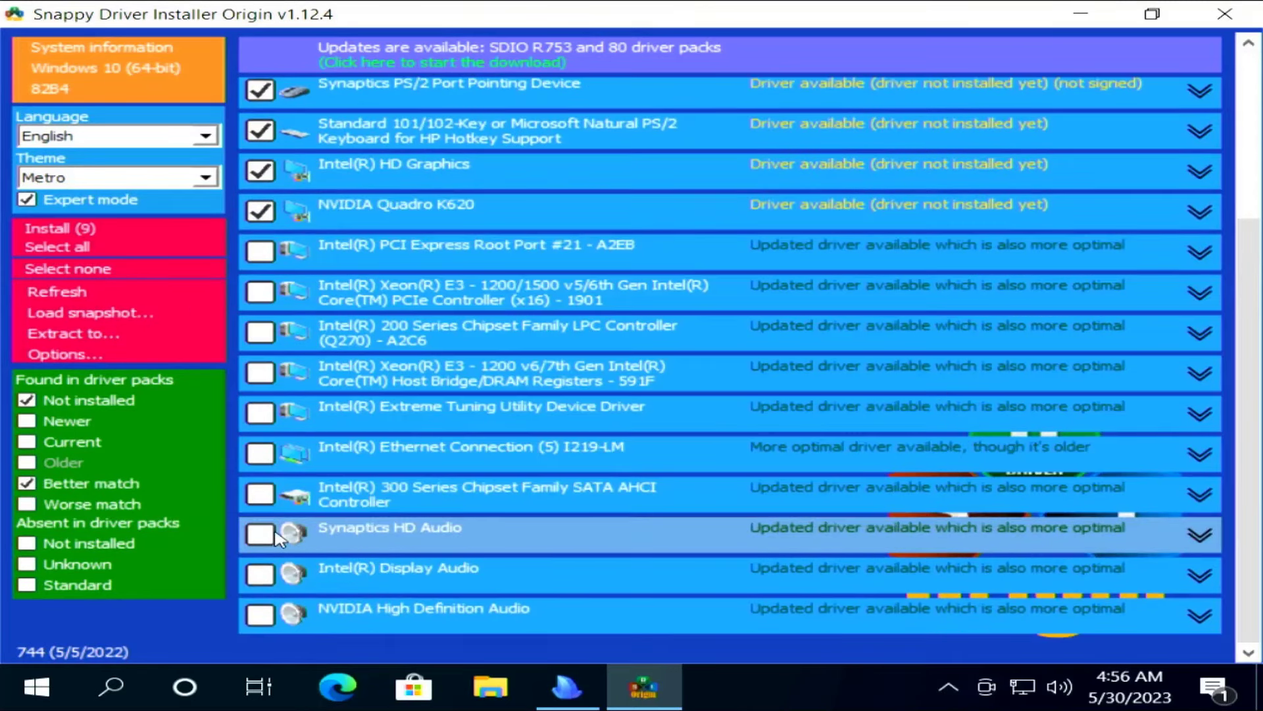
{"action": "left_click", "coordinate": [260, 534]}
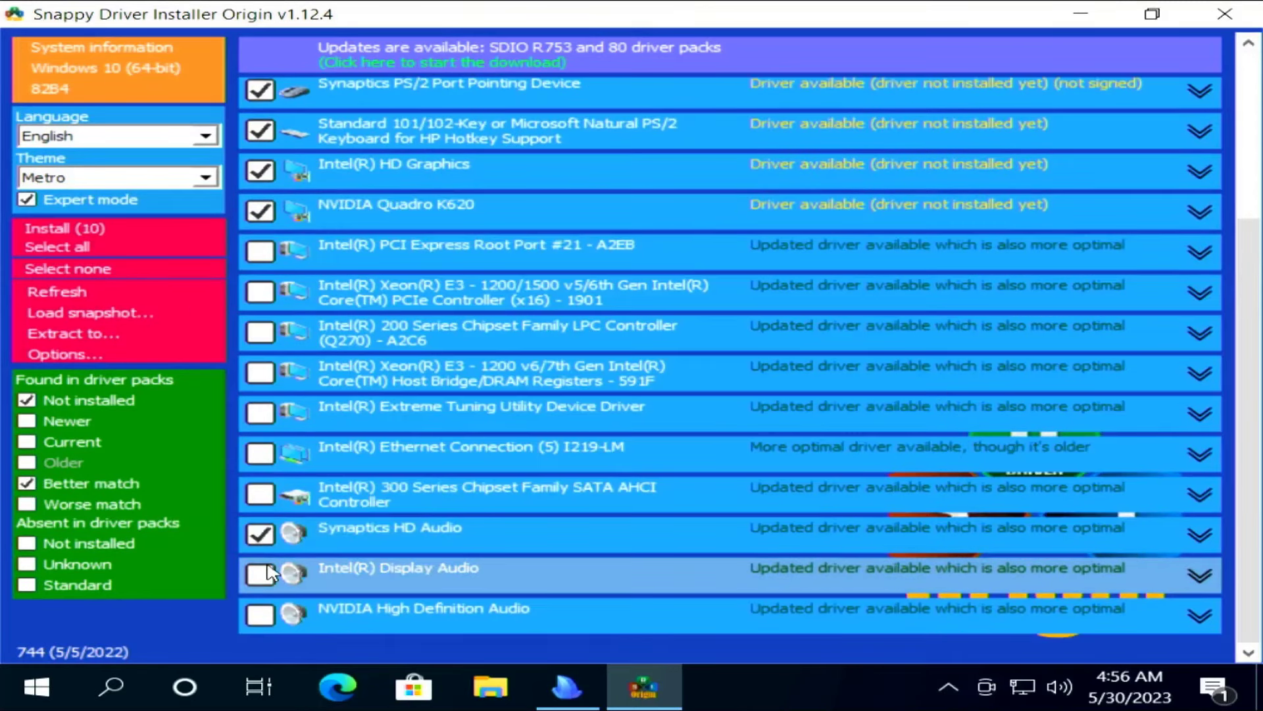
{"action": "left_click", "coordinate": [261, 575]}
{"action": "left_click", "coordinate": [260, 615]}
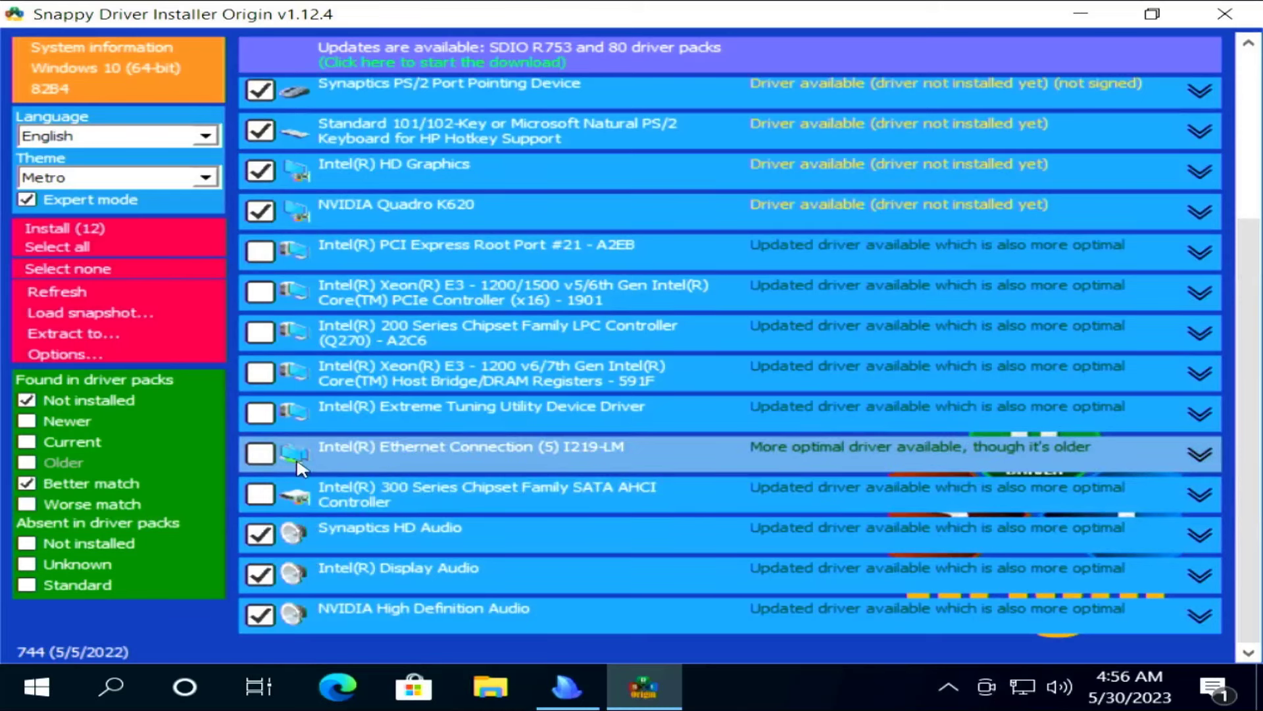
Turn off the Better match filter, start installing the selected drivers and minimize the driver installer.
{"action": "left_click", "coordinate": [42, 484]}
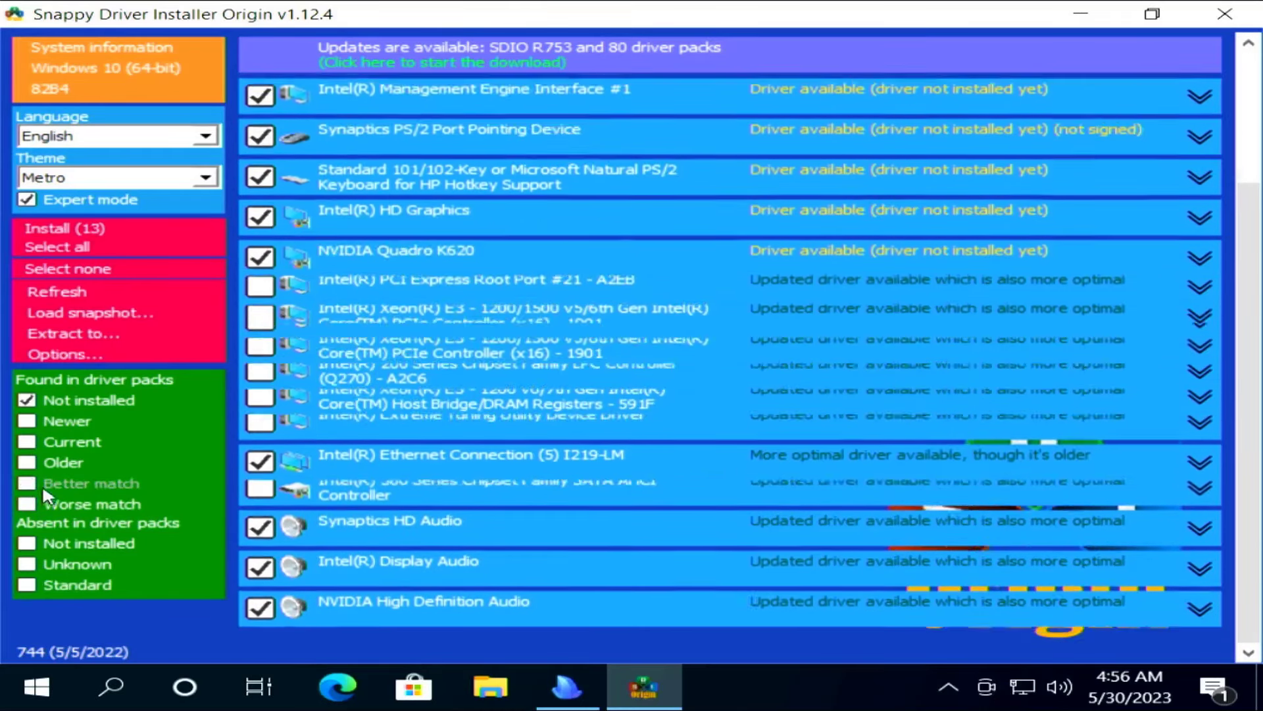
{"action": "left_click", "coordinate": [74, 231]}
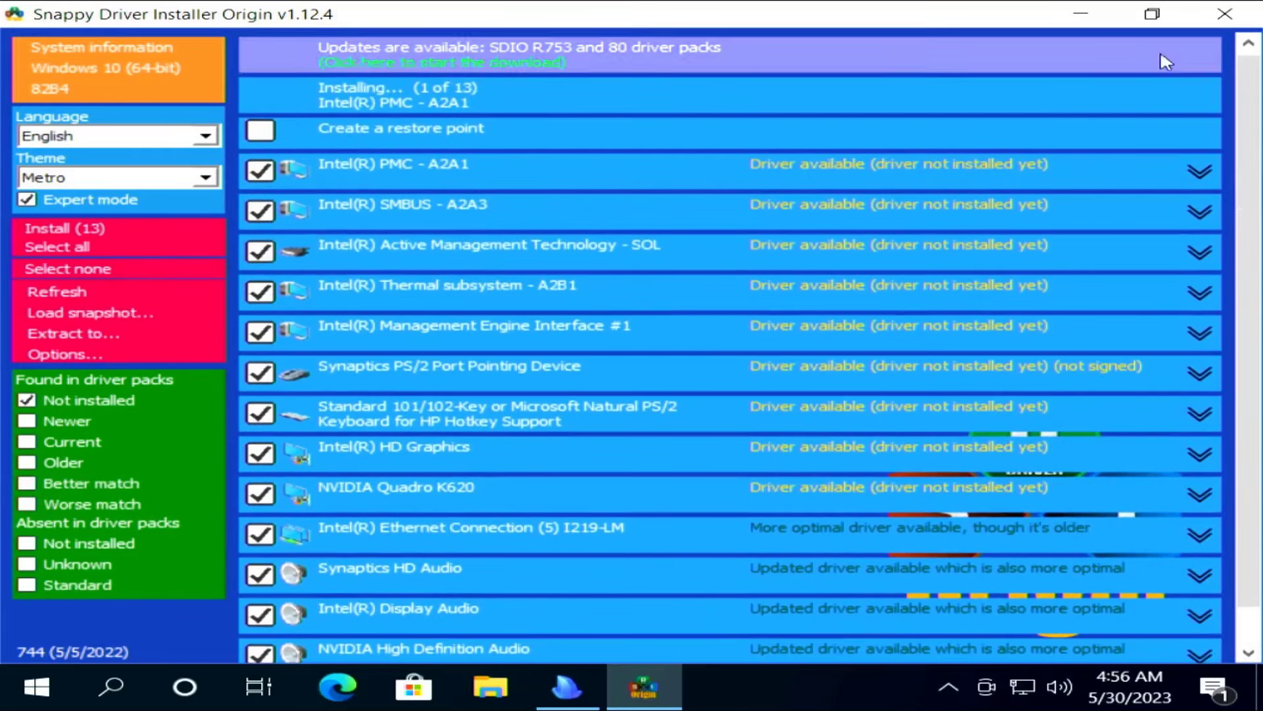
{"action": "left_click", "coordinate": [1103, 13]}
Close the Ninite installer, then launch VLC media player, accept its privacy and network access policy, and quit it.
{"action": "left_click", "coordinate": [954, 269]}
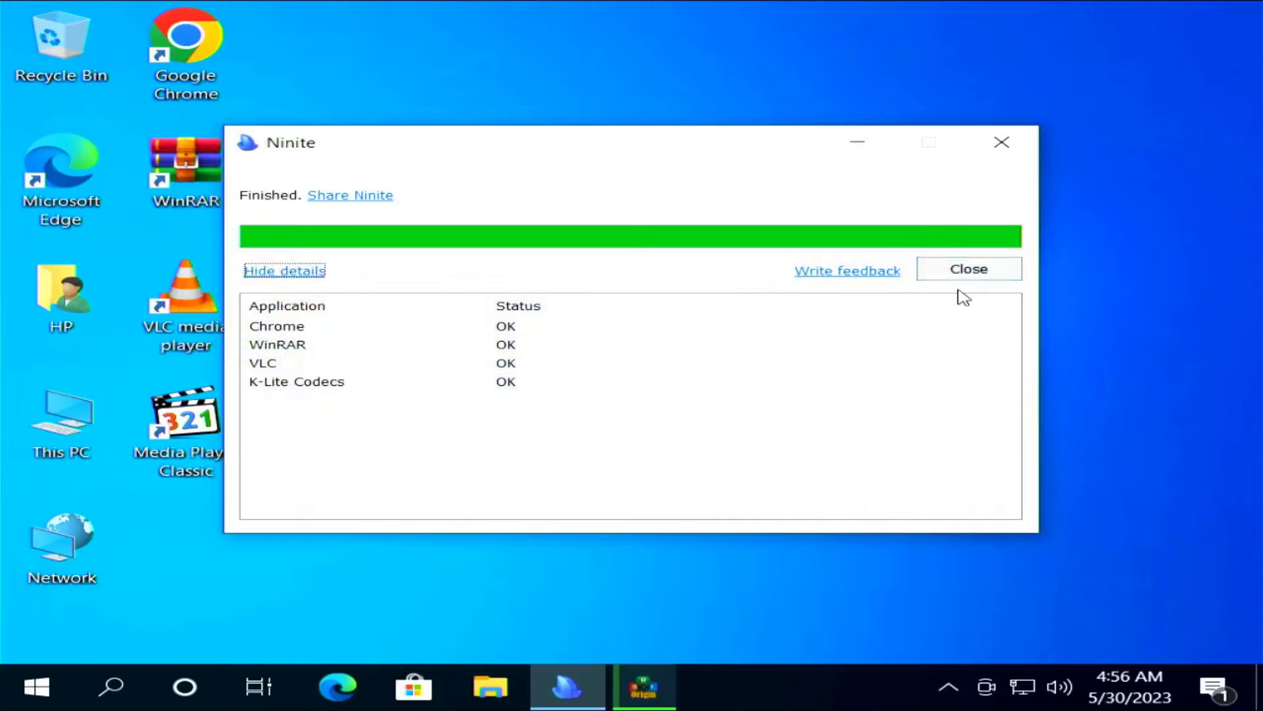
{"action": "double_click", "coordinate": [209, 303]}
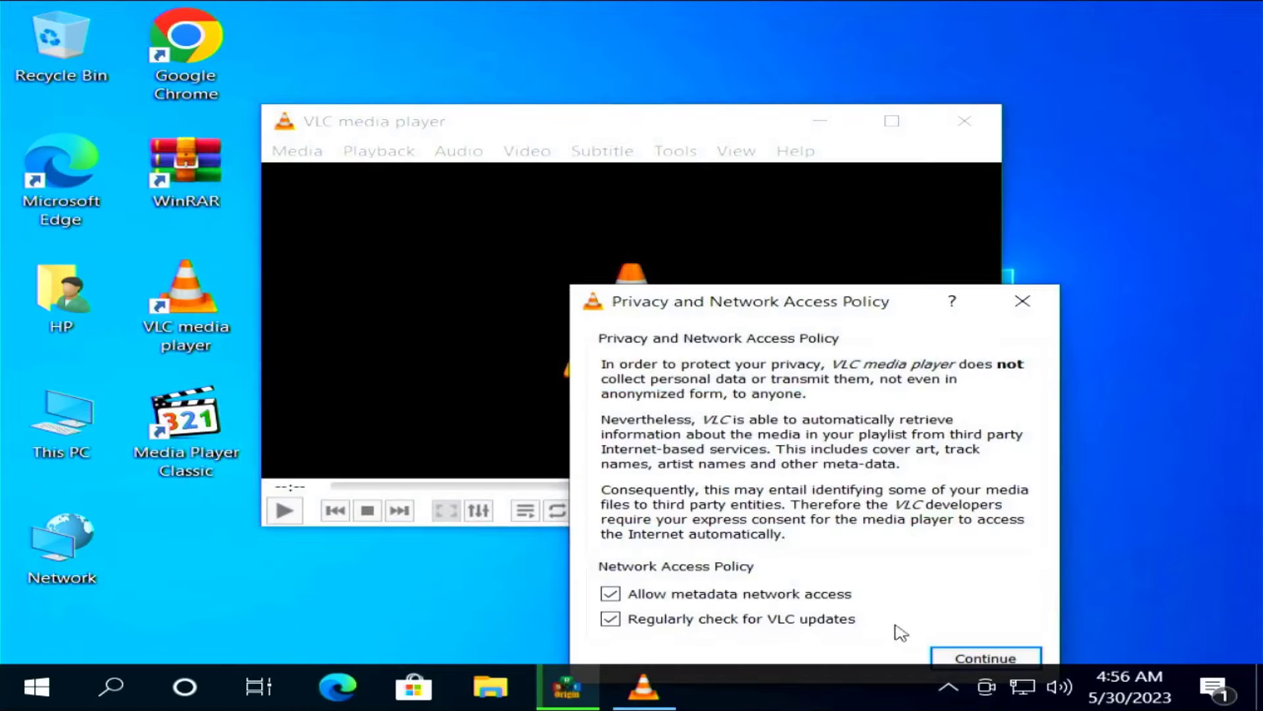
{"action": "left_click", "coordinate": [979, 654]}
{"action": "key", "text": "ctrl+q"}
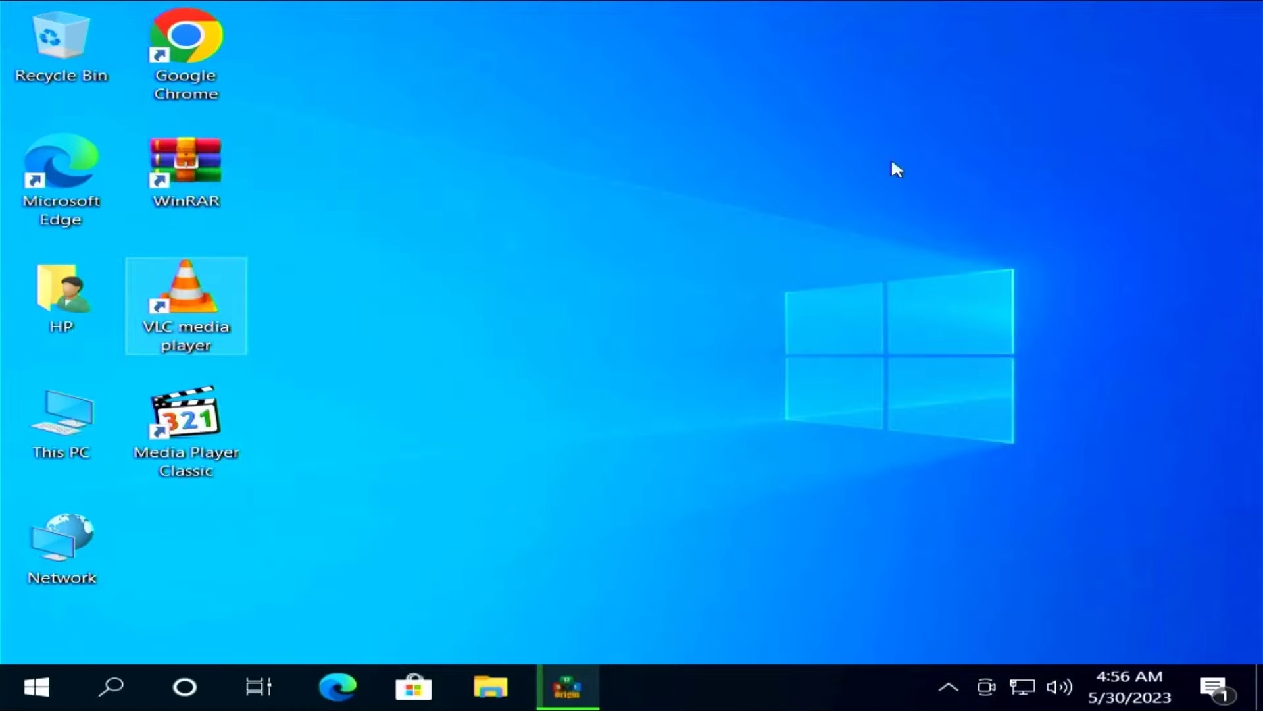
Delete the VLC media player, Media Player Classic and WinRAR desktop shortcuts and empty the Recycle Bin.
{"action": "left_click", "coordinate": [231, 436], "text": "ctrl"}
{"action": "left_click", "coordinate": [197, 184], "text": "ctrl"}
{"action": "left_click_drag", "start_coordinate": [198, 184], "coordinate": [85, 71]}
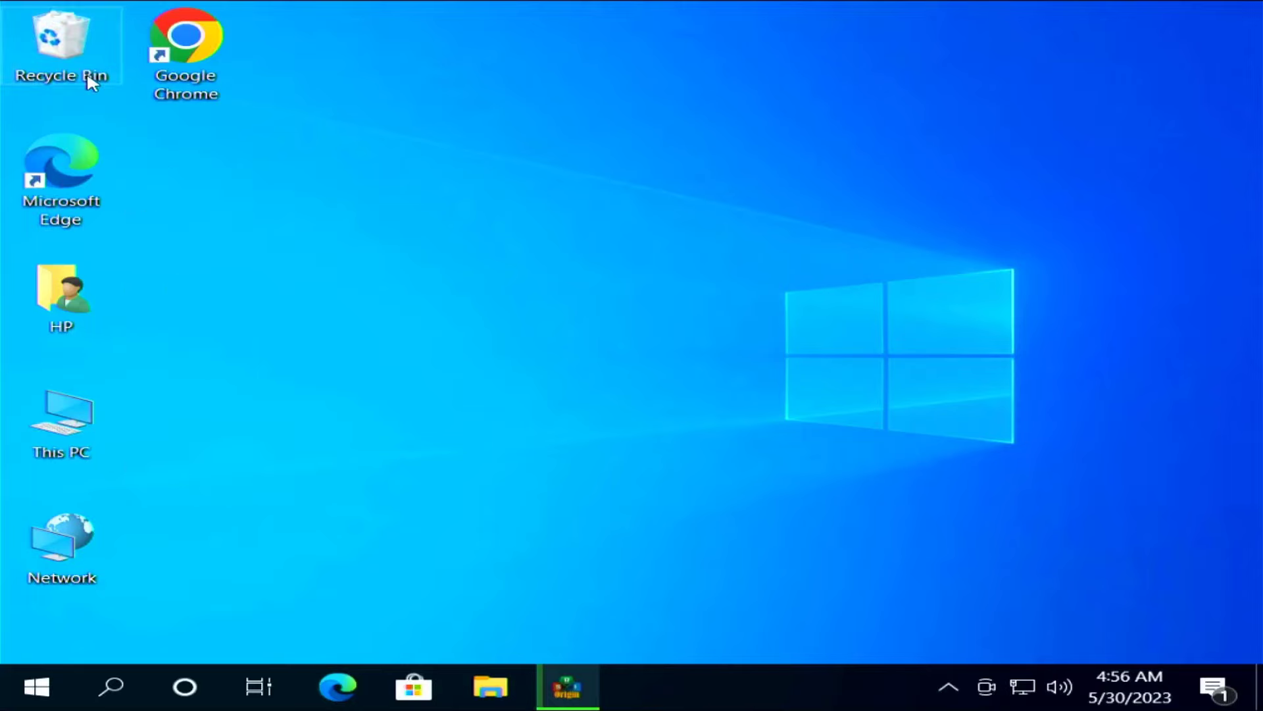
{"action": "right_click", "coordinate": [87, 74]}
{"action": "left_click", "coordinate": [117, 121]}
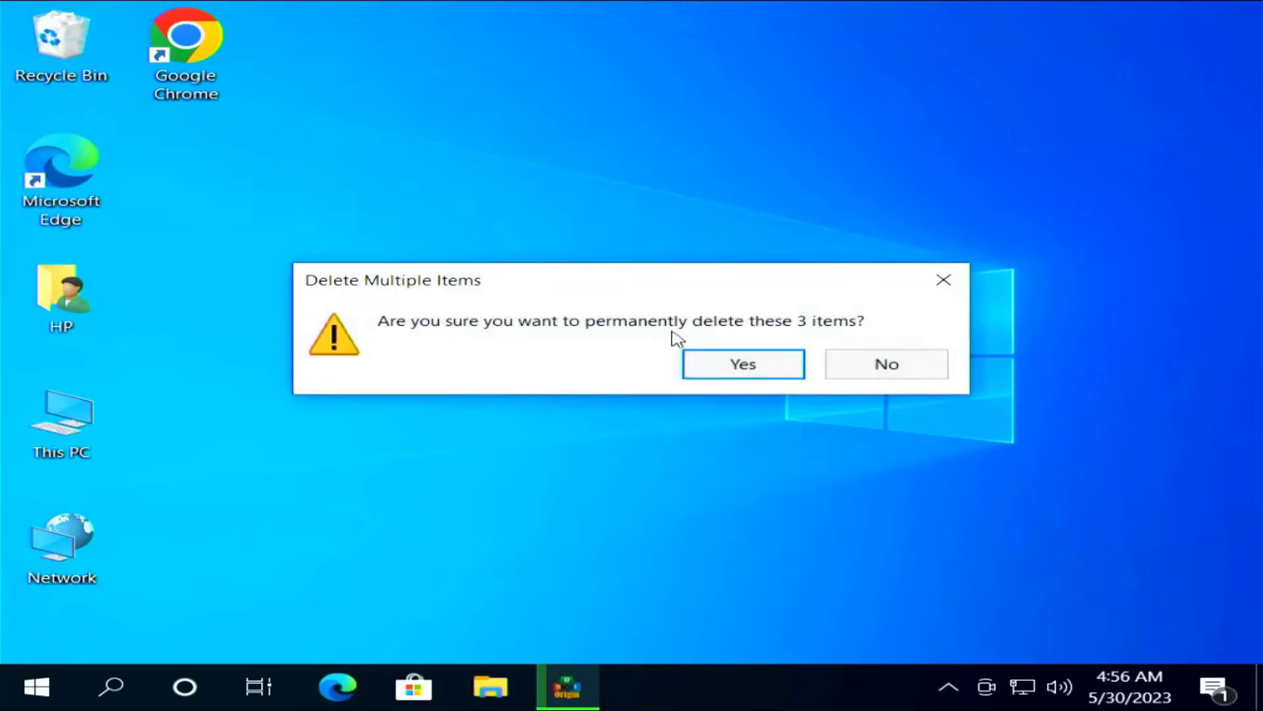
{"action": "left_click", "coordinate": [714, 373]}
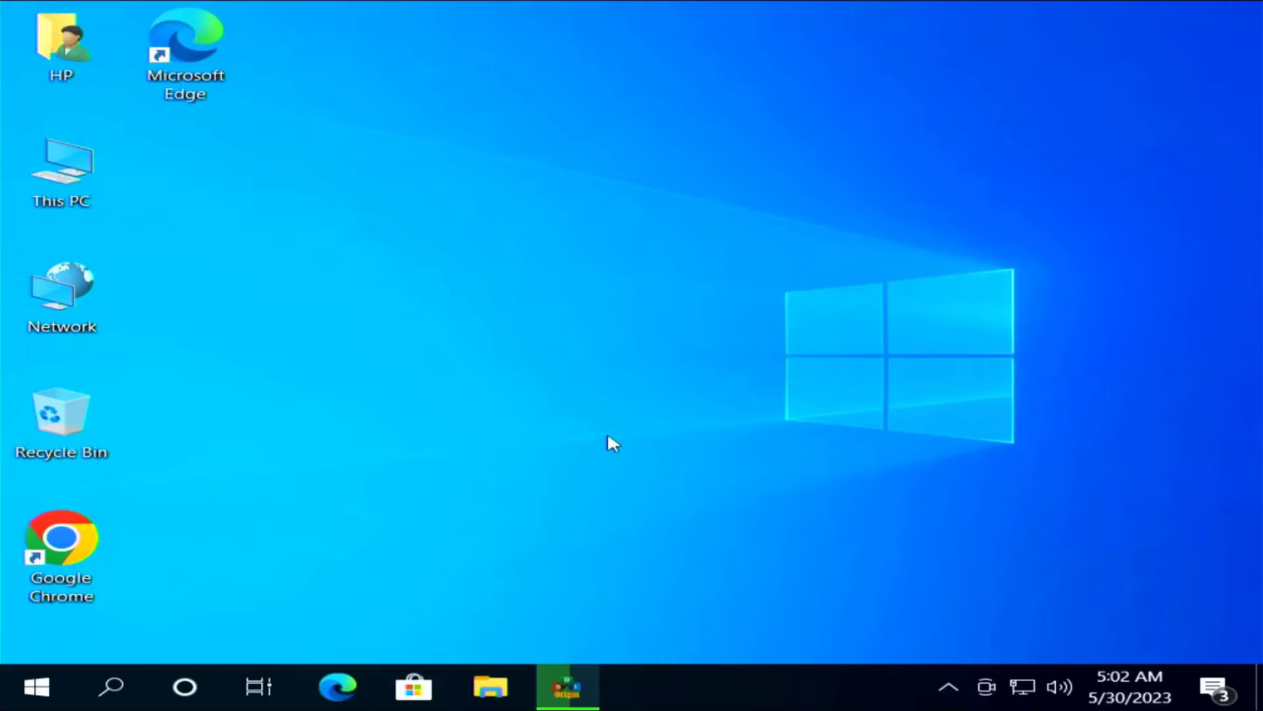
Check the driver installation progress in Snappy Driver Installer Origin, minimize it again and refresh the desktop.
{"action": "left_click", "coordinate": [587, 690]}
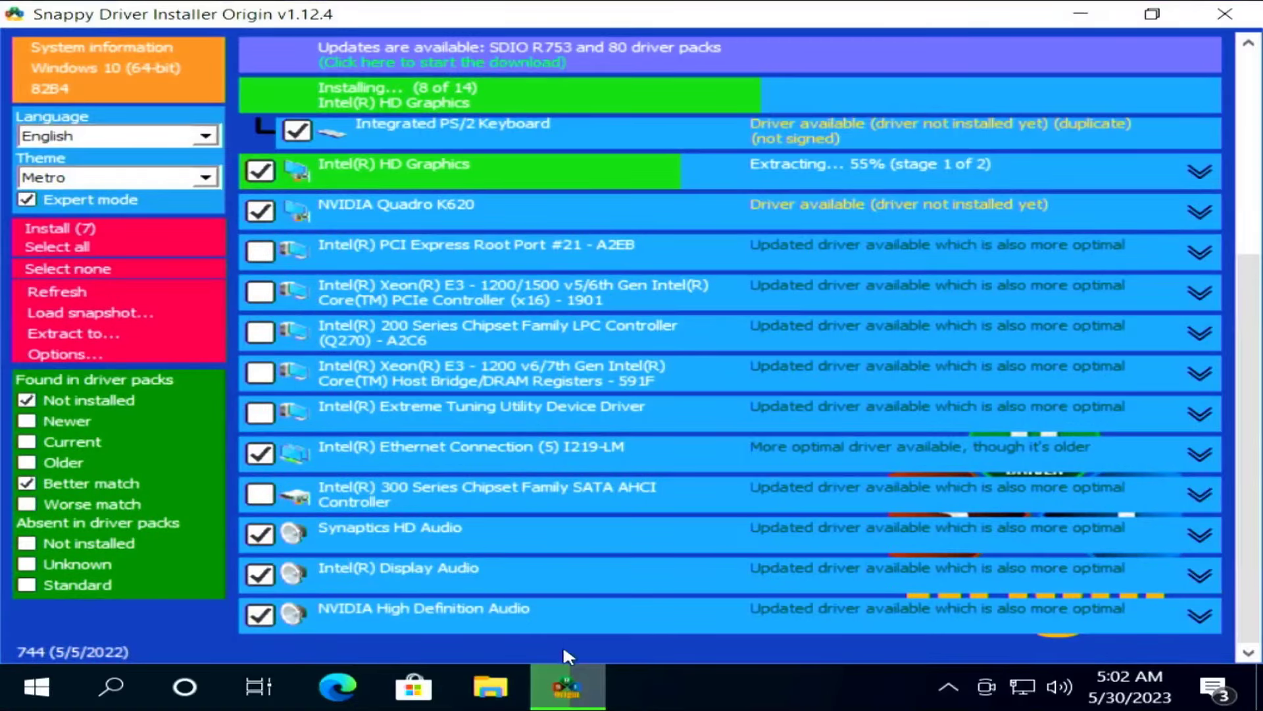
{"action": "left_click", "coordinate": [574, 670]}
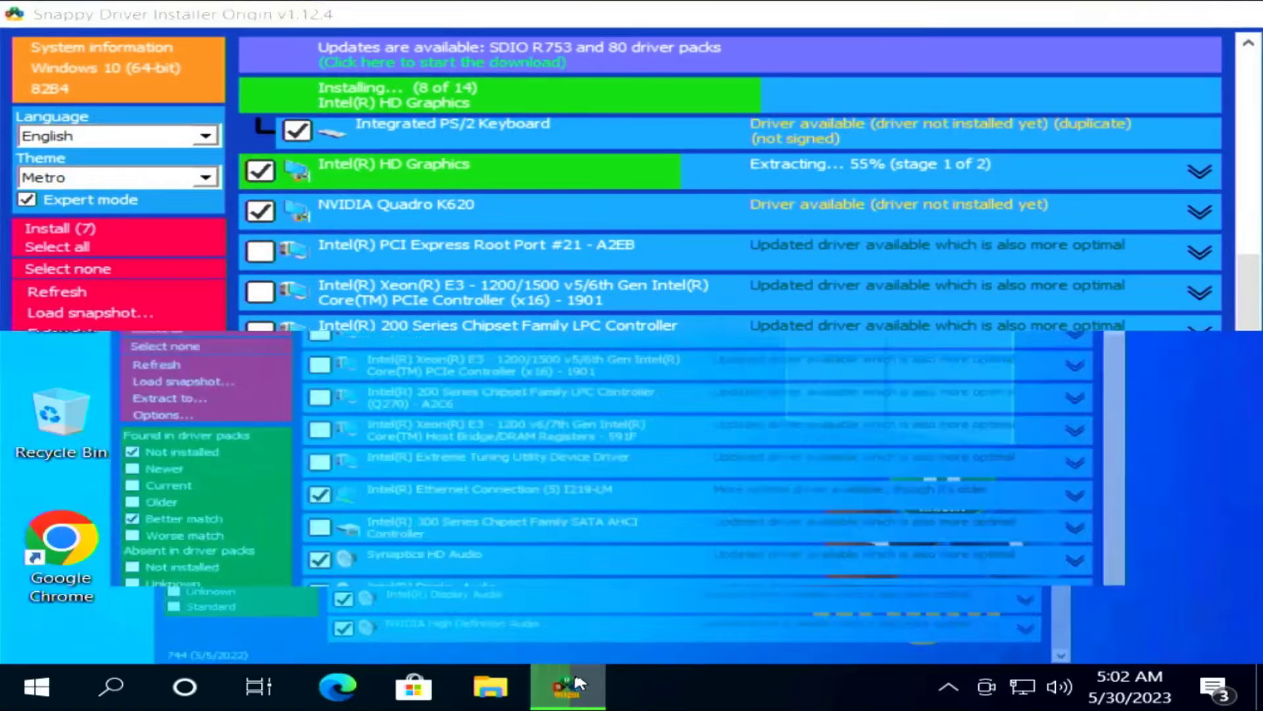
{"action": "right_click", "coordinate": [416, 398]}
{"action": "left_click", "coordinate": [276, 229]}
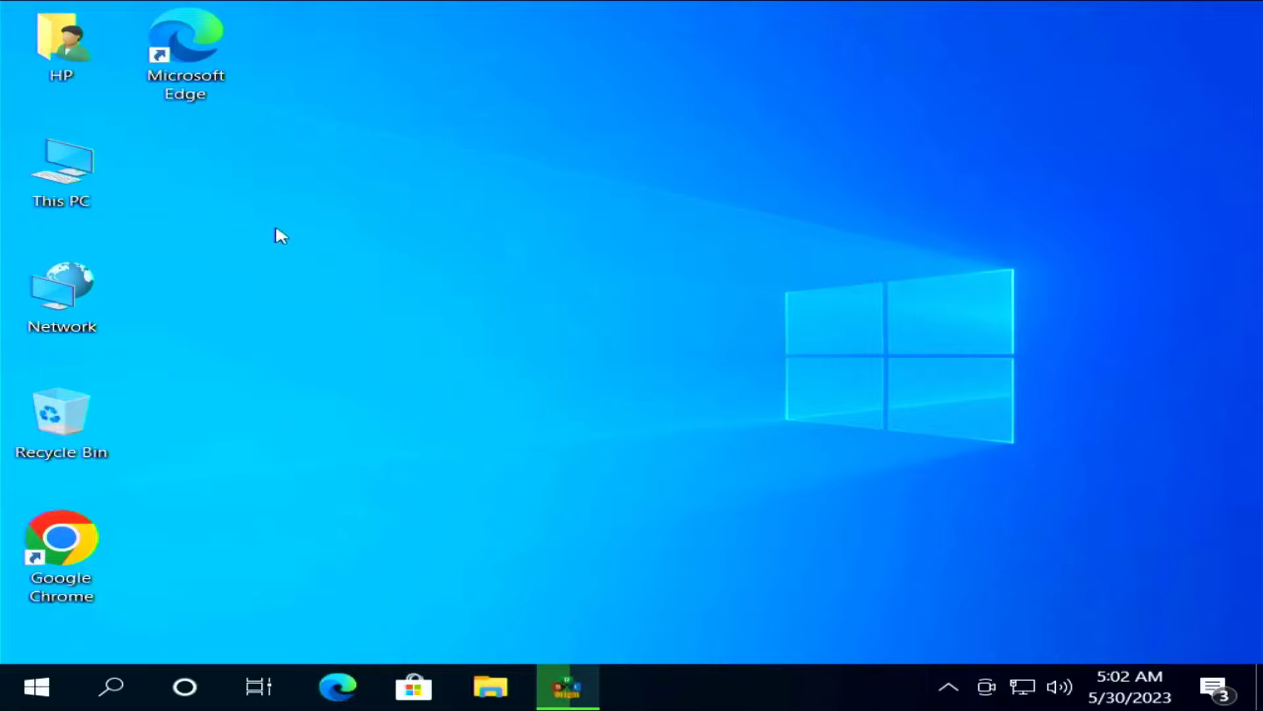
Open Computer Management for This PC and display Device Manager.
{"action": "right_click", "coordinate": [92, 172]}
{"action": "left_click", "coordinate": [131, 244]}
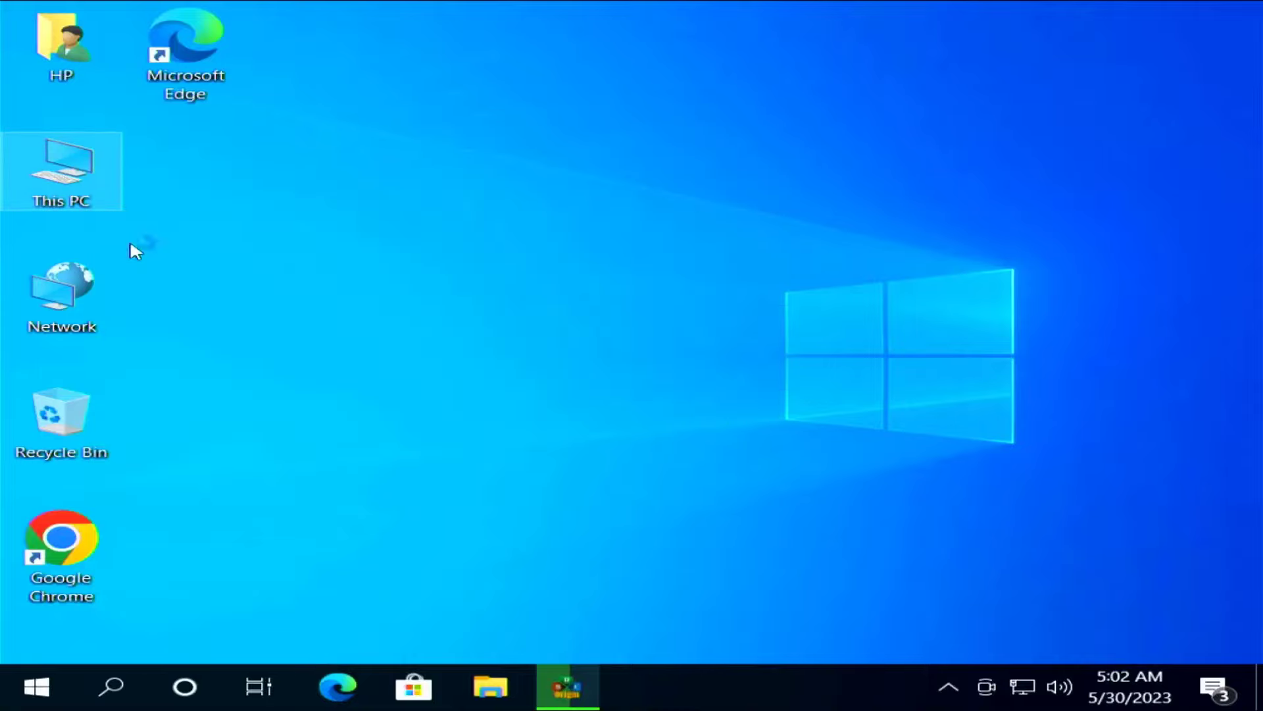
{"action": "left_click", "coordinate": [135, 256]}
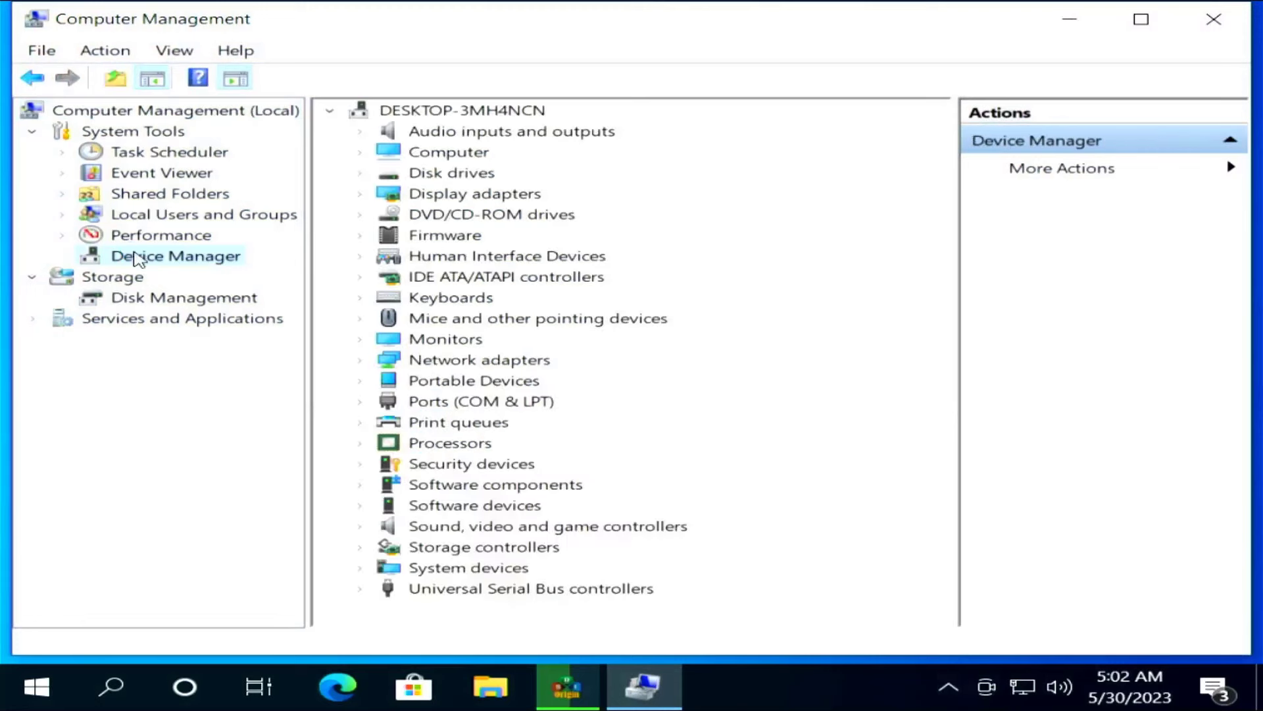
Examine the display adapters, processors, sound controllers and network adapters in Device Manager, and close Computer Management.
{"action": "left_click", "coordinate": [428, 214]}
{"action": "double_click", "coordinate": [440, 198]}
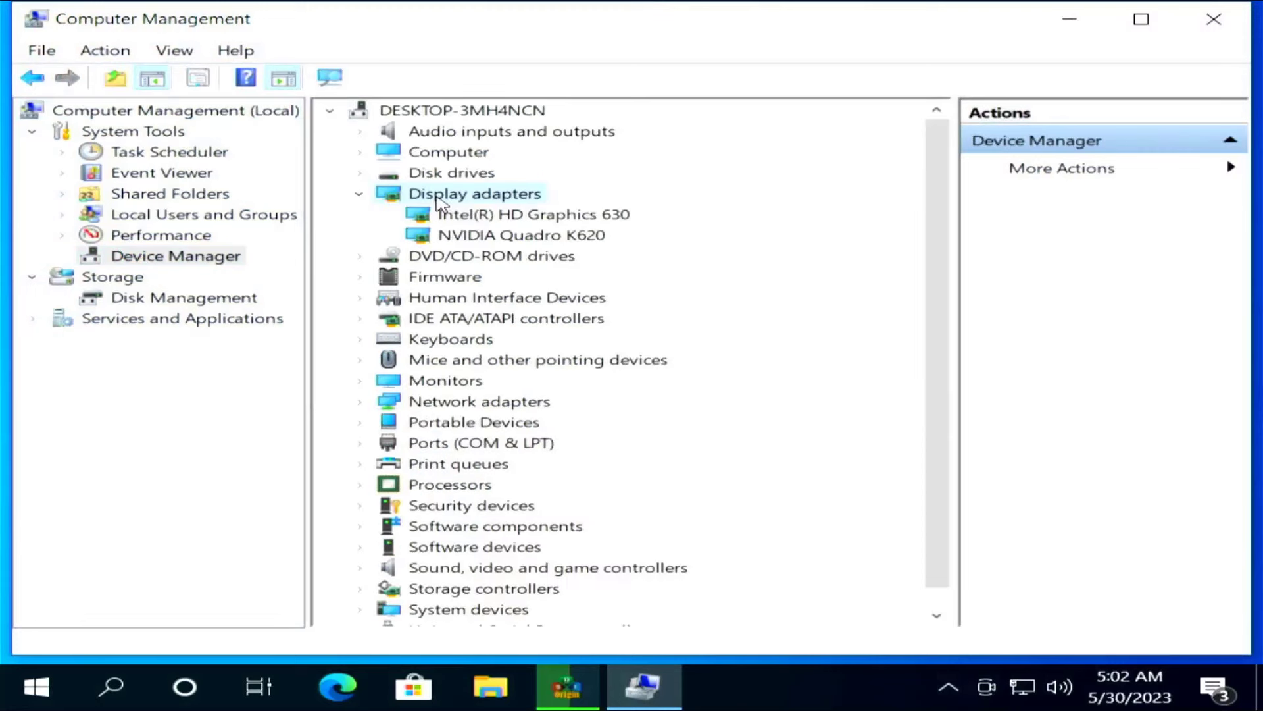
{"action": "double_click", "coordinate": [439, 197]}
{"action": "double_click", "coordinate": [445, 443]}
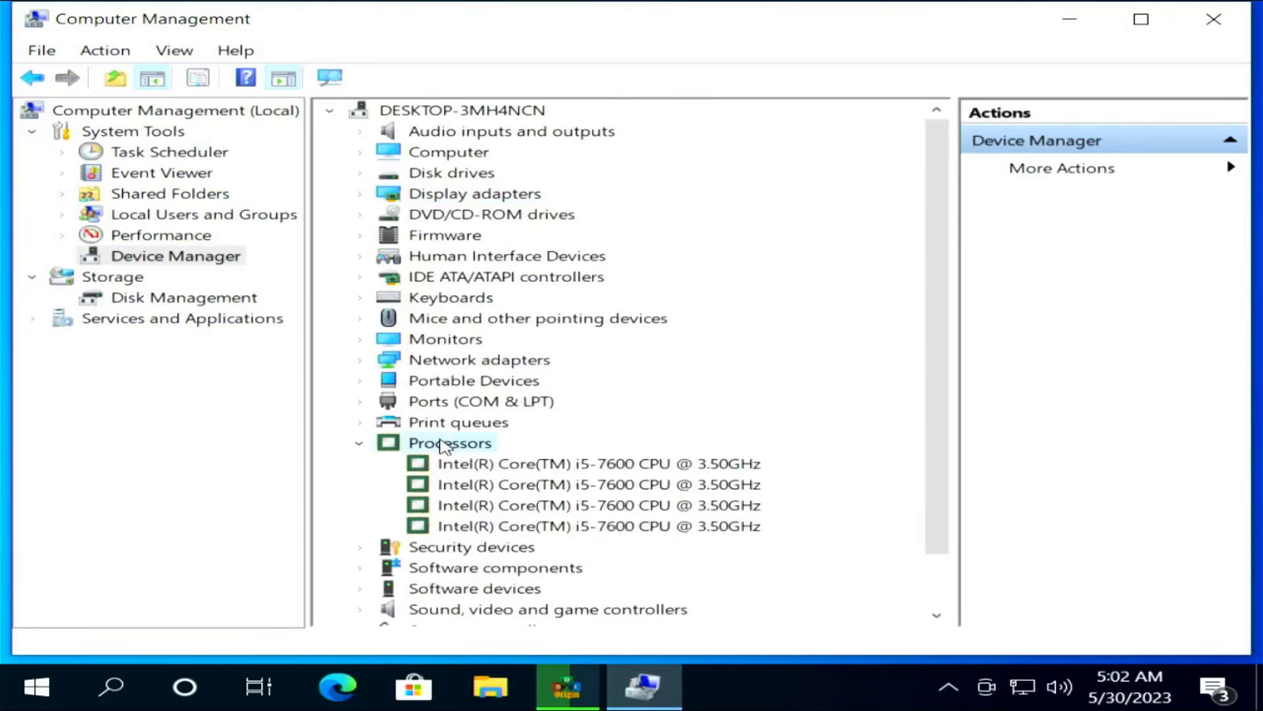
{"action": "double_click", "coordinate": [445, 445]}
{"action": "double_click", "coordinate": [452, 526]}
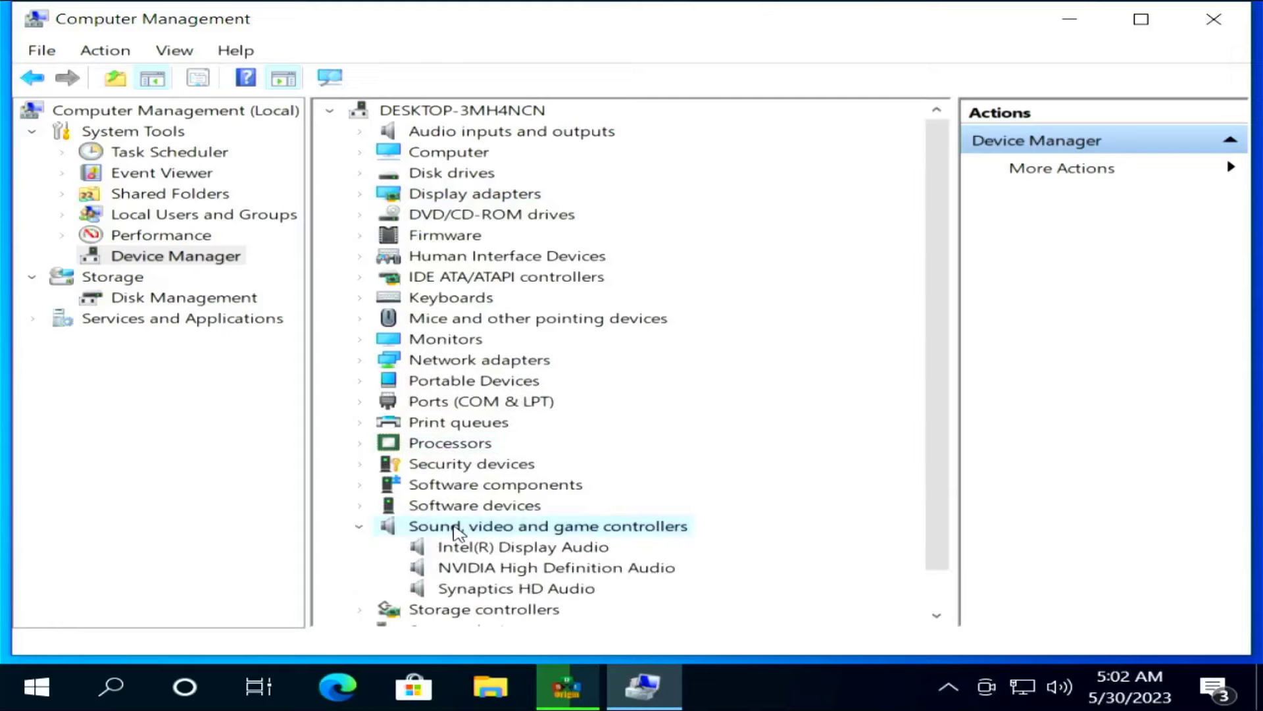
{"action": "double_click", "coordinate": [454, 527]}
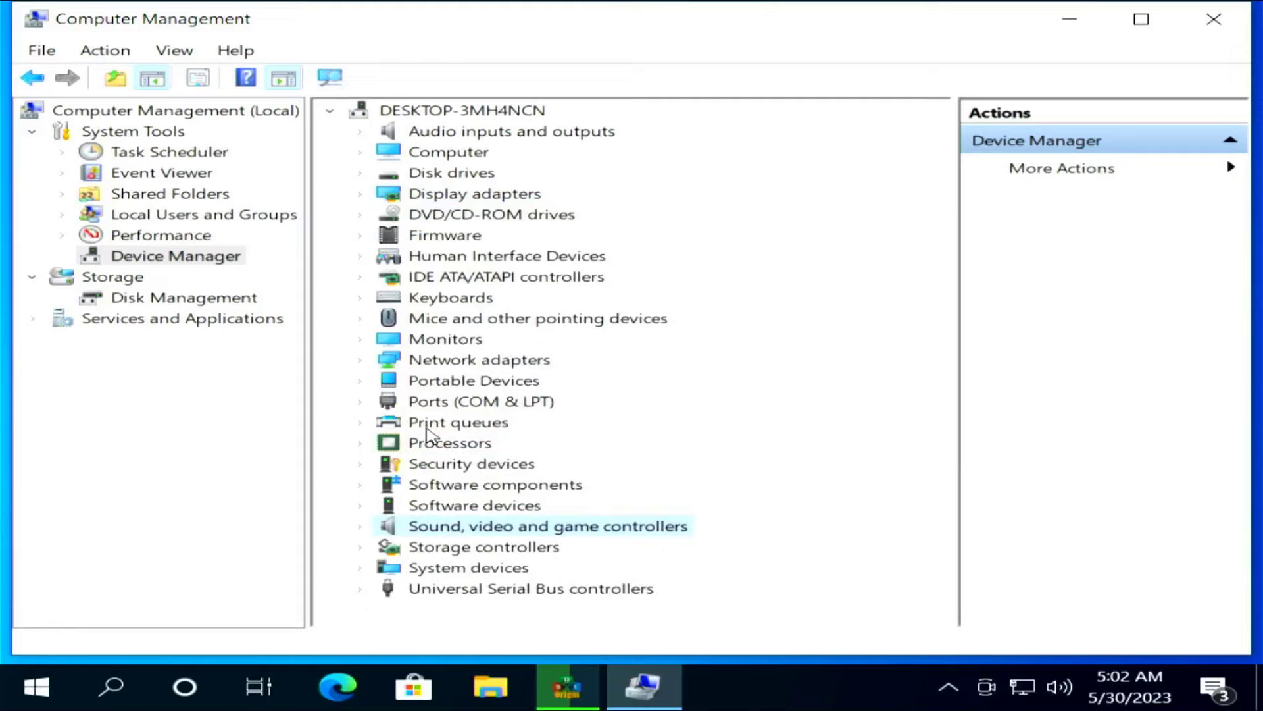
{"action": "left_click", "coordinate": [442, 448]}
{"action": "double_click", "coordinate": [439, 365]}
{"action": "double_click", "coordinate": [437, 369]}
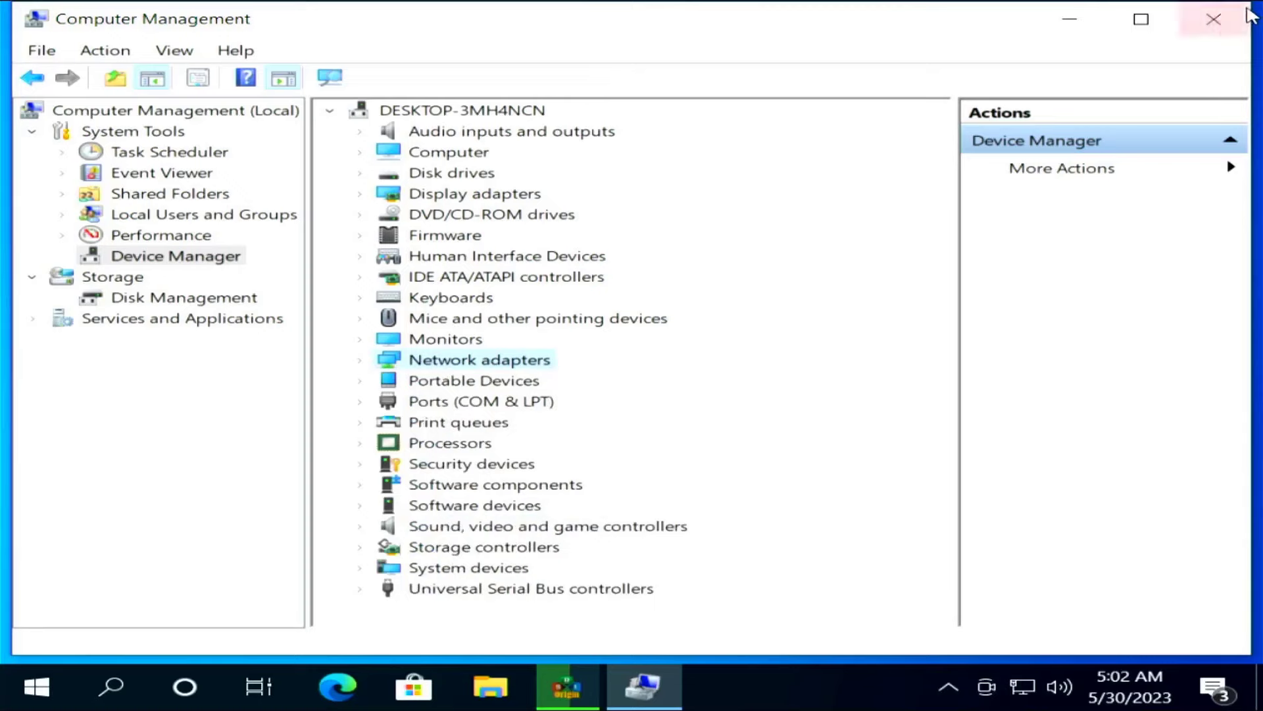
{"action": "left_click", "coordinate": [1214, 18]}
Change the display resolution to 1280 × 720 in the Windows display settings, keep the change and close Settings.
{"action": "right_click", "coordinate": [581, 113]}
{"action": "left_click", "coordinate": [667, 345]}
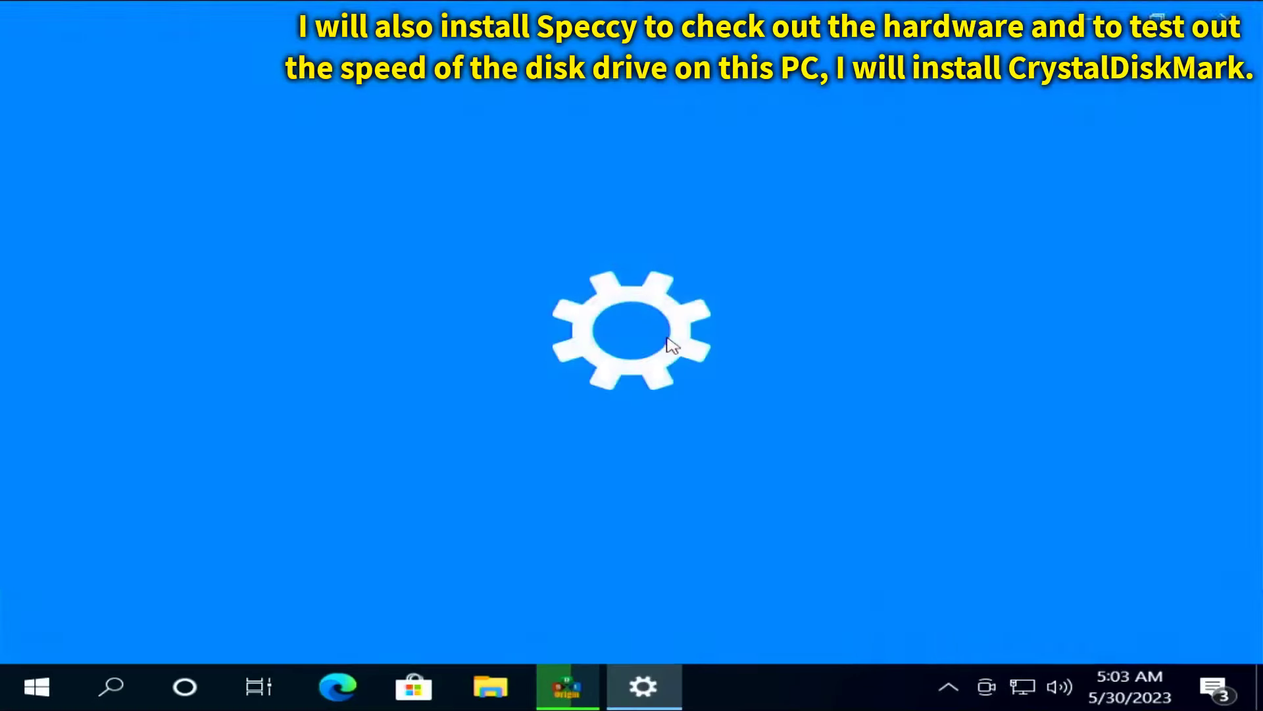
{"action": "scroll", "coordinate": [621, 453], "scroll_direction": "down", "scroll_amount": 8}
{"action": "scroll", "coordinate": [626, 454], "scroll_direction": "up", "scroll_amount": 3}
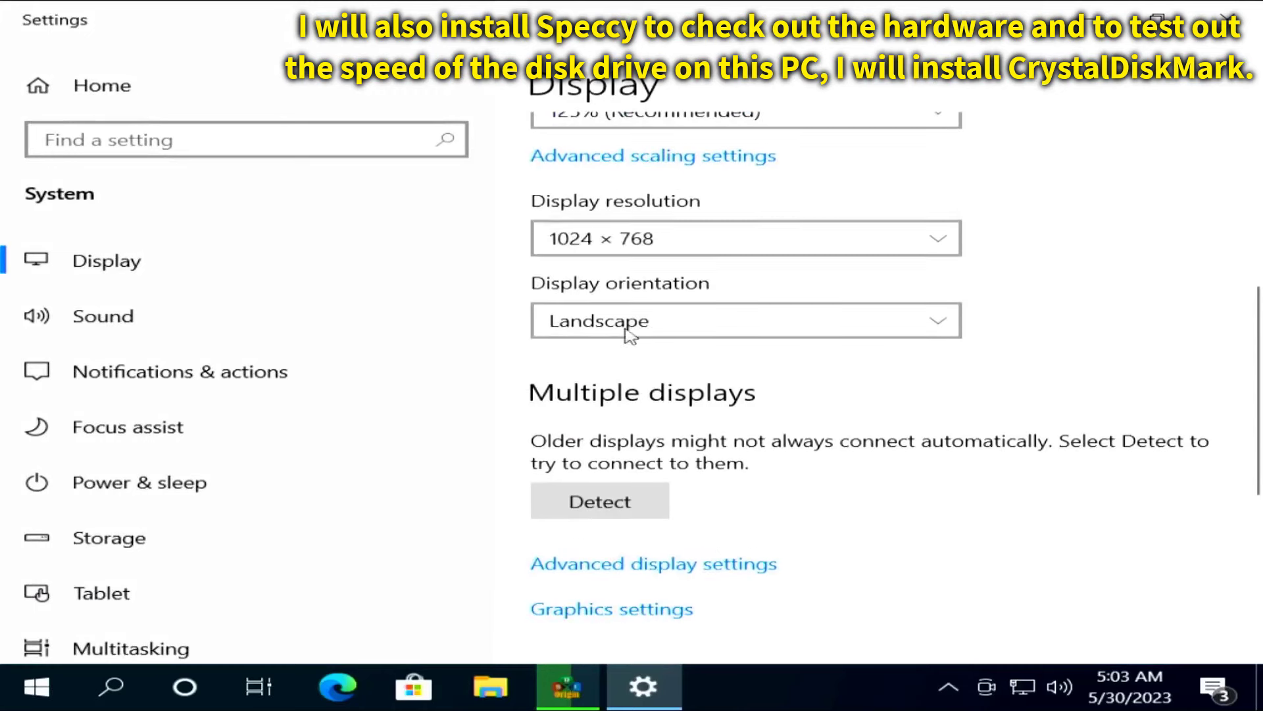
{"action": "left_click", "coordinate": [660, 239]}
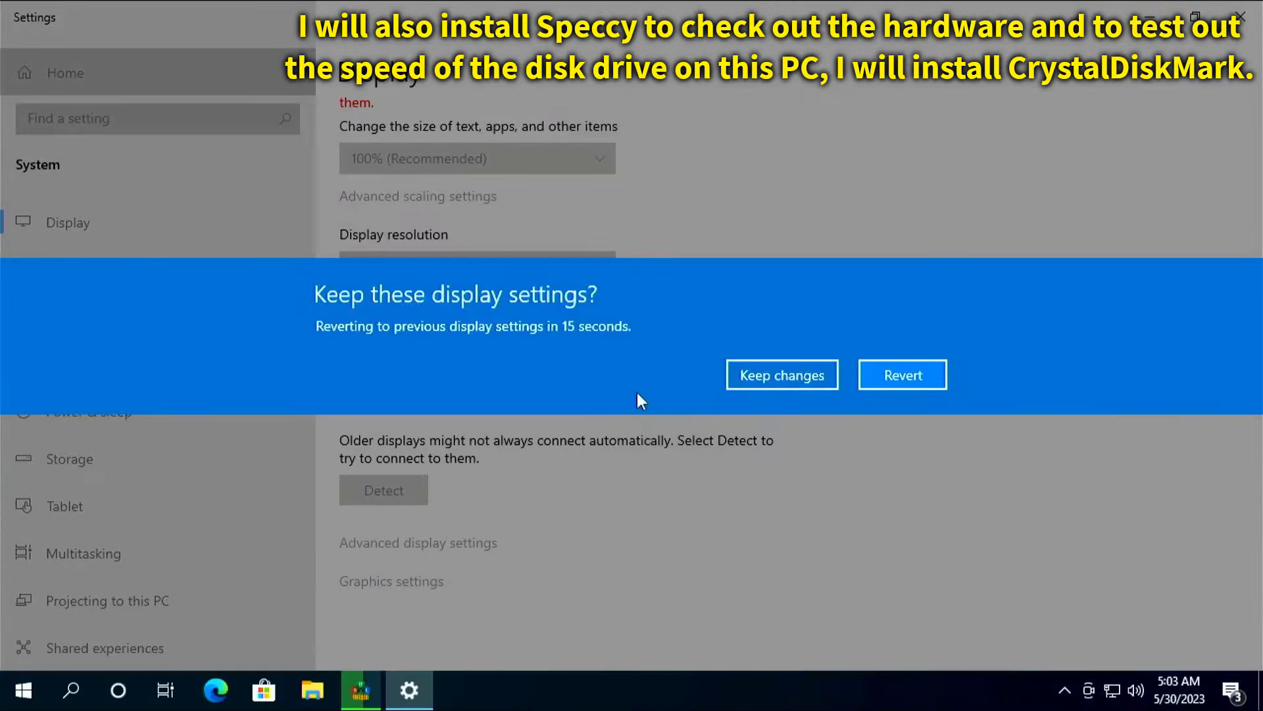
{"action": "left_click", "coordinate": [741, 369]}
{"action": "left_click", "coordinate": [1243, 15]}
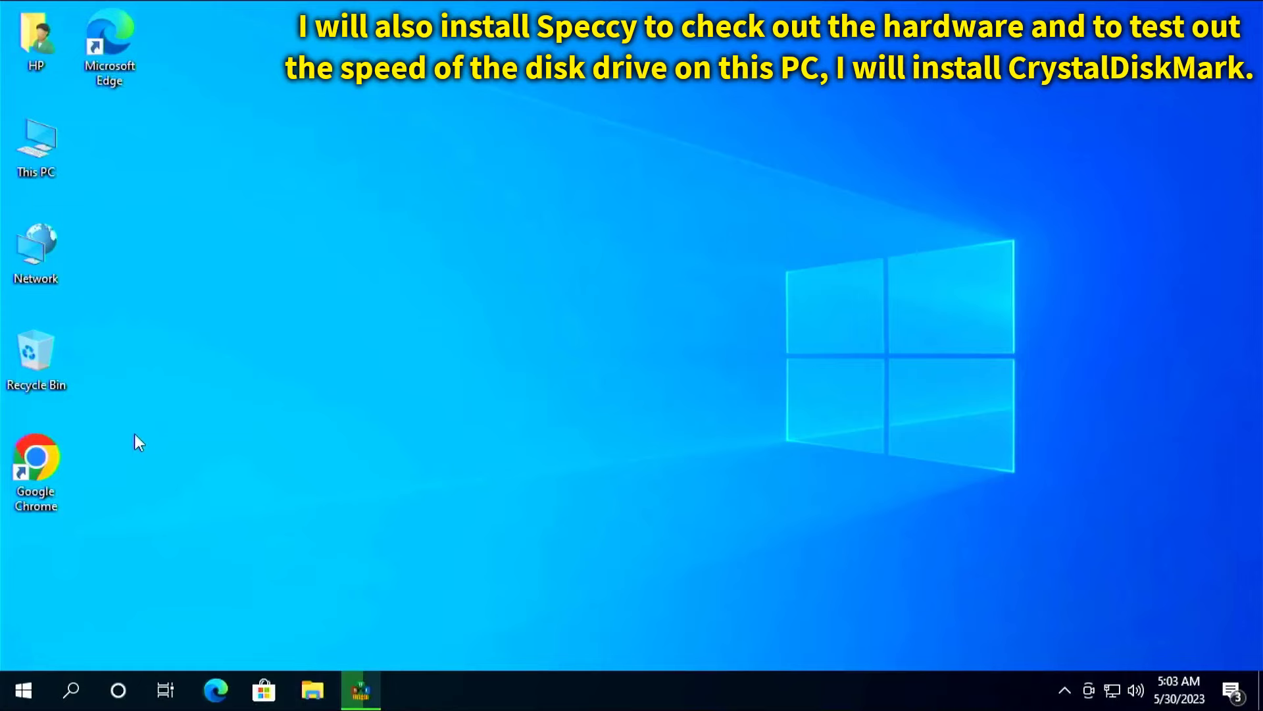
Open Google Chrome and get through its welcome setup, skipping the bookmarks and background choices and declining sign-in.
{"action": "double_click", "coordinate": [53, 475]}
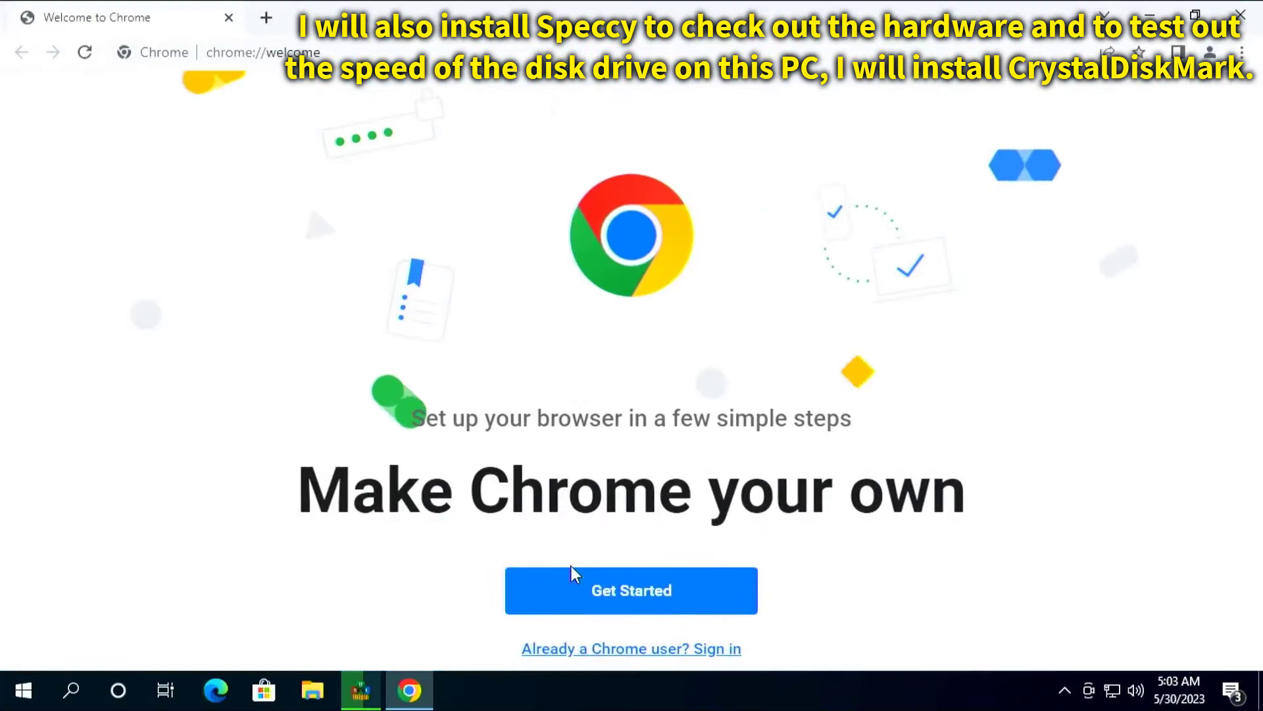
{"action": "left_click", "coordinate": [574, 575]}
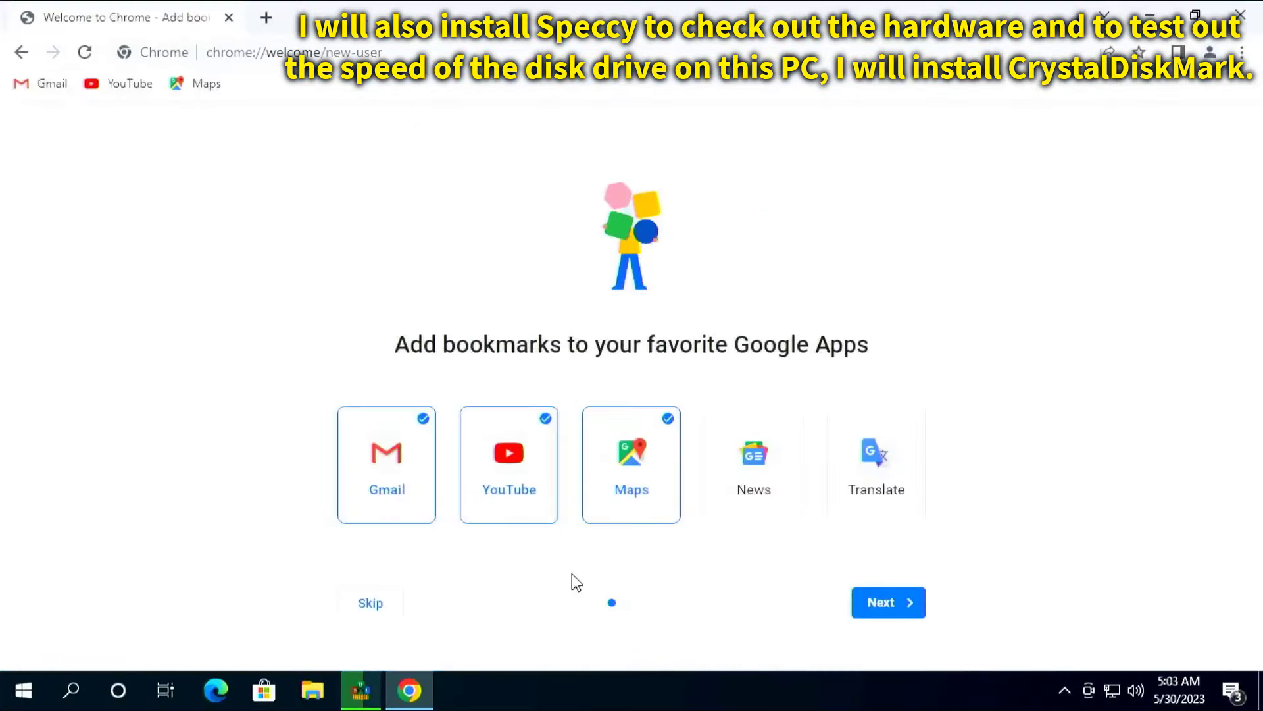
{"action": "left_click", "coordinate": [397, 602]}
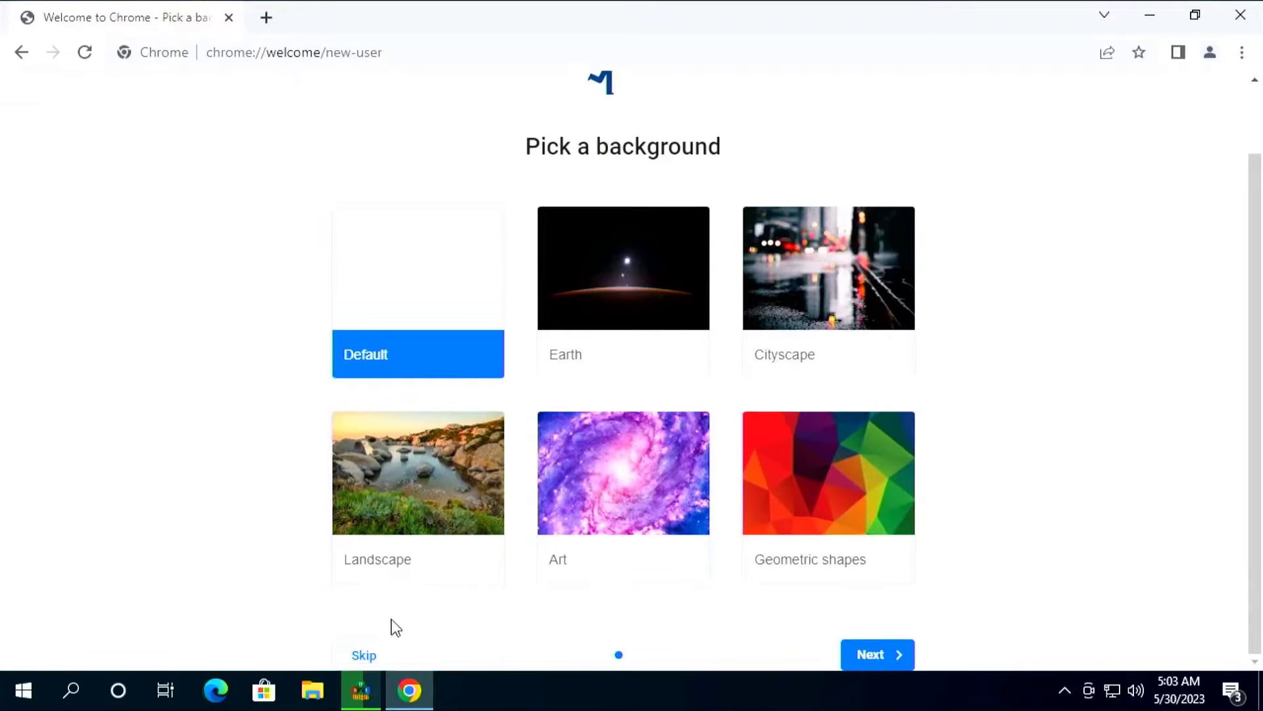
{"action": "left_click", "coordinate": [374, 655]}
{"action": "left_click", "coordinate": [436, 596]}
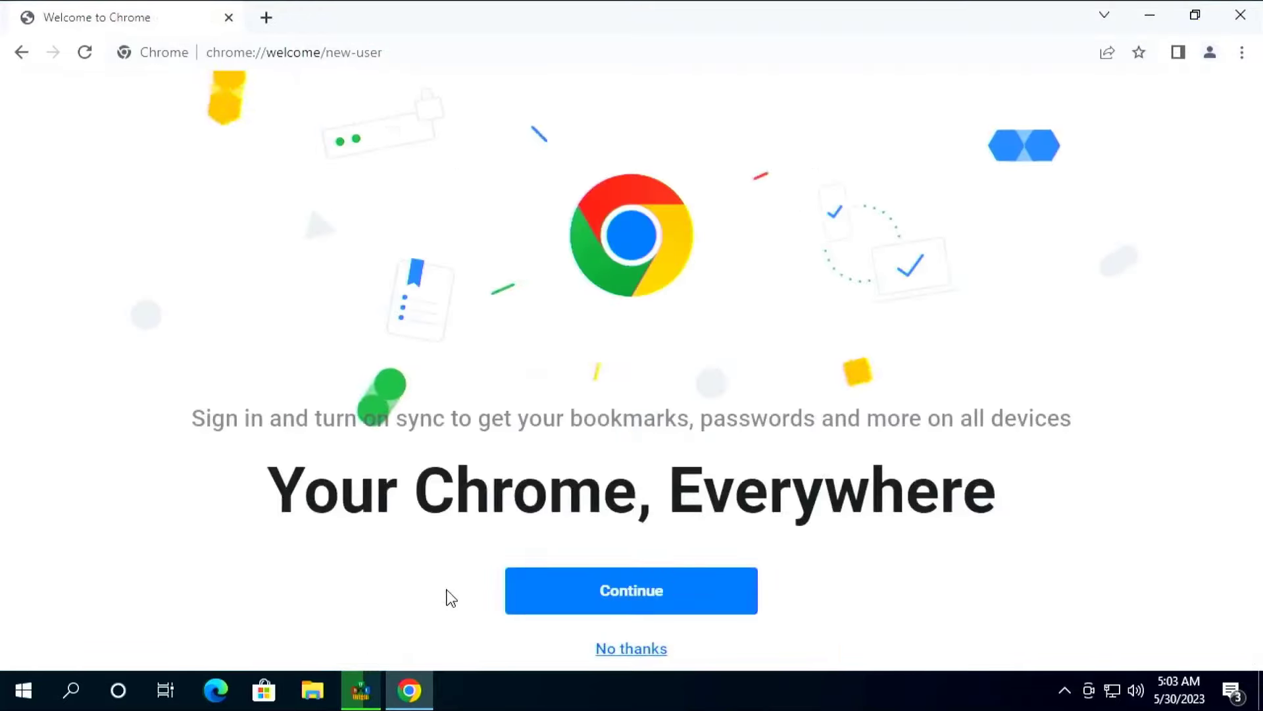
{"action": "left_click", "coordinate": [609, 650]}
Search Google for speccy and open the Speccy page on ccleaner.com, accepting its cookies.
{"action": "left_click", "coordinate": [439, 397]}
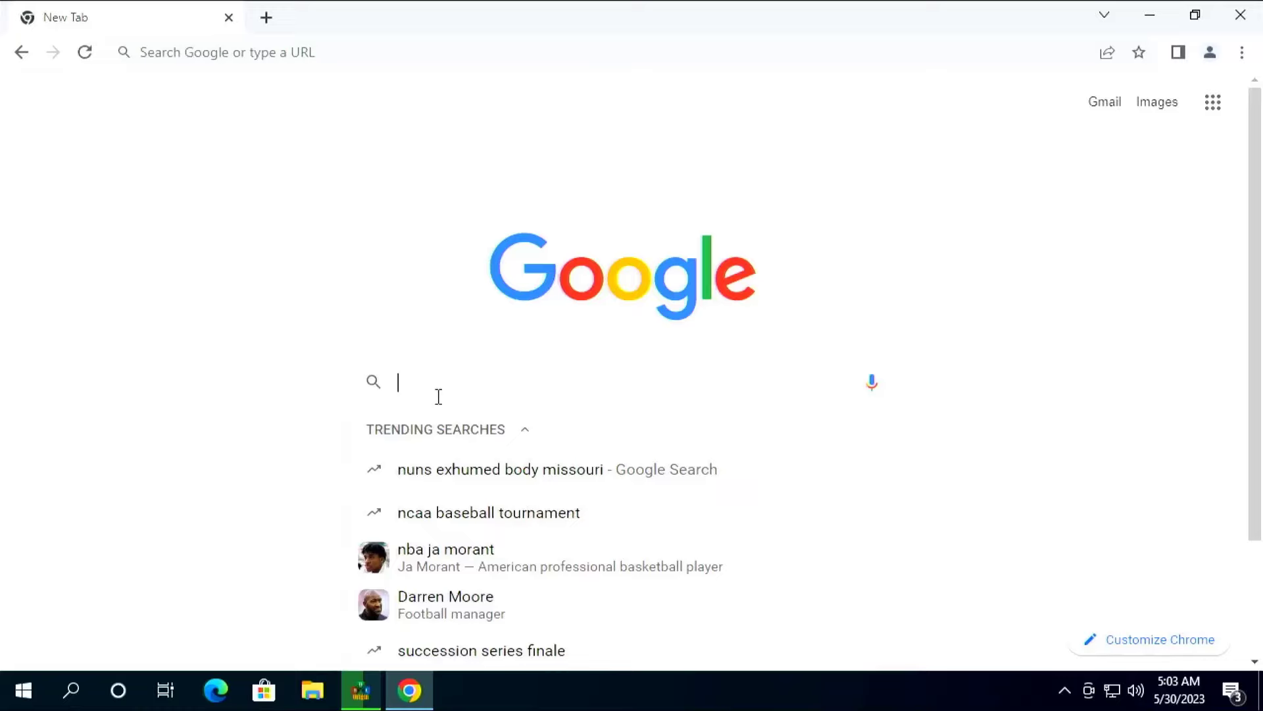
{"action": "type", "text": "speccy"}
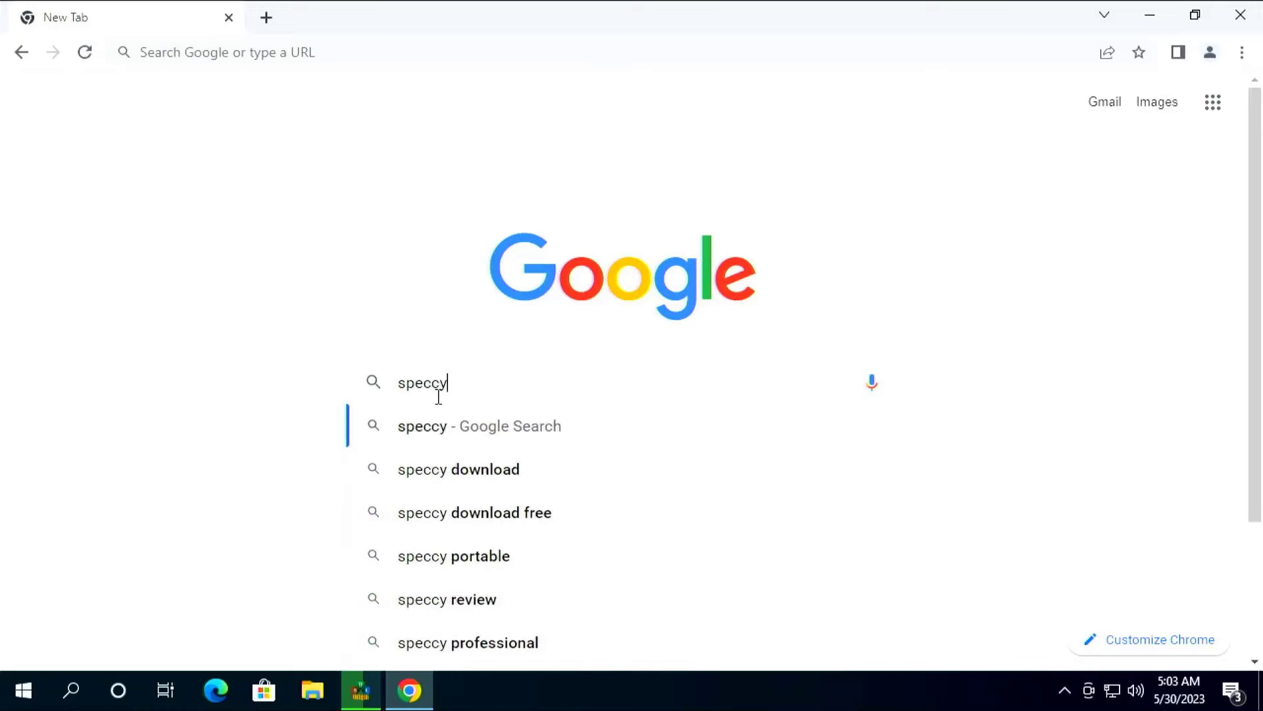
{"action": "key", "text": "Return"}
{"action": "left_click", "coordinate": [194, 317]}
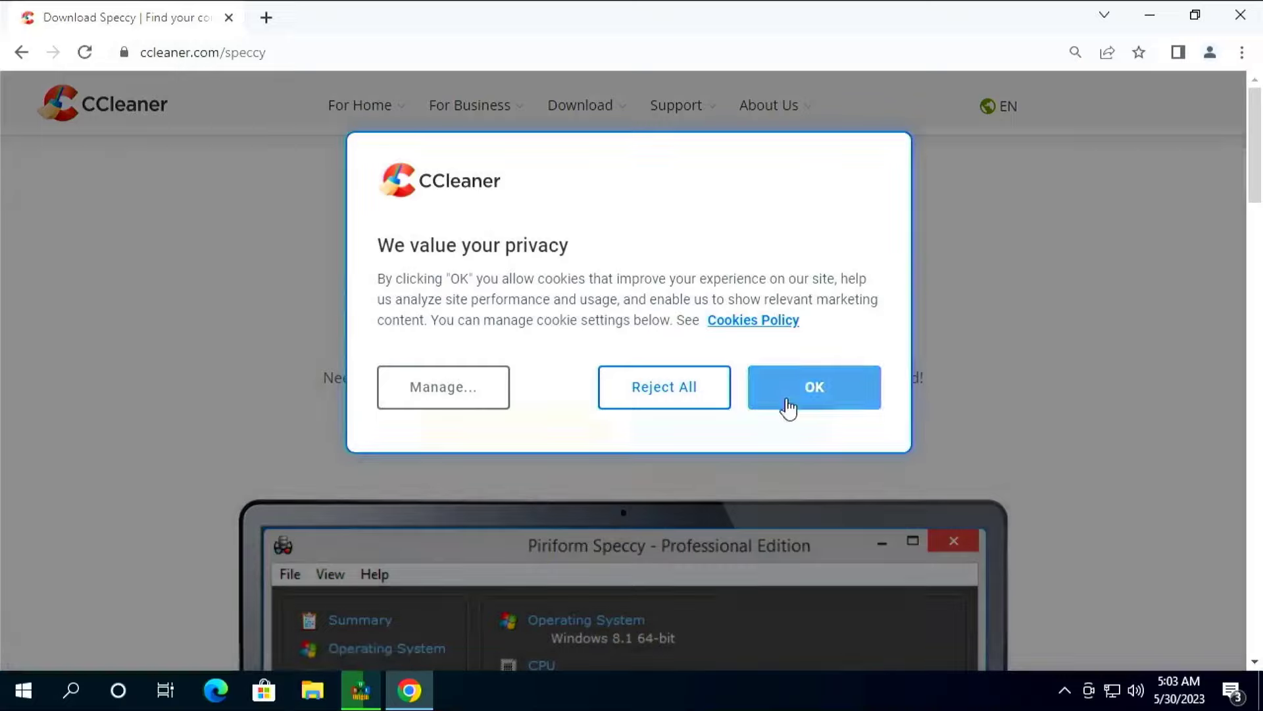
{"action": "left_click", "coordinate": [787, 405]}
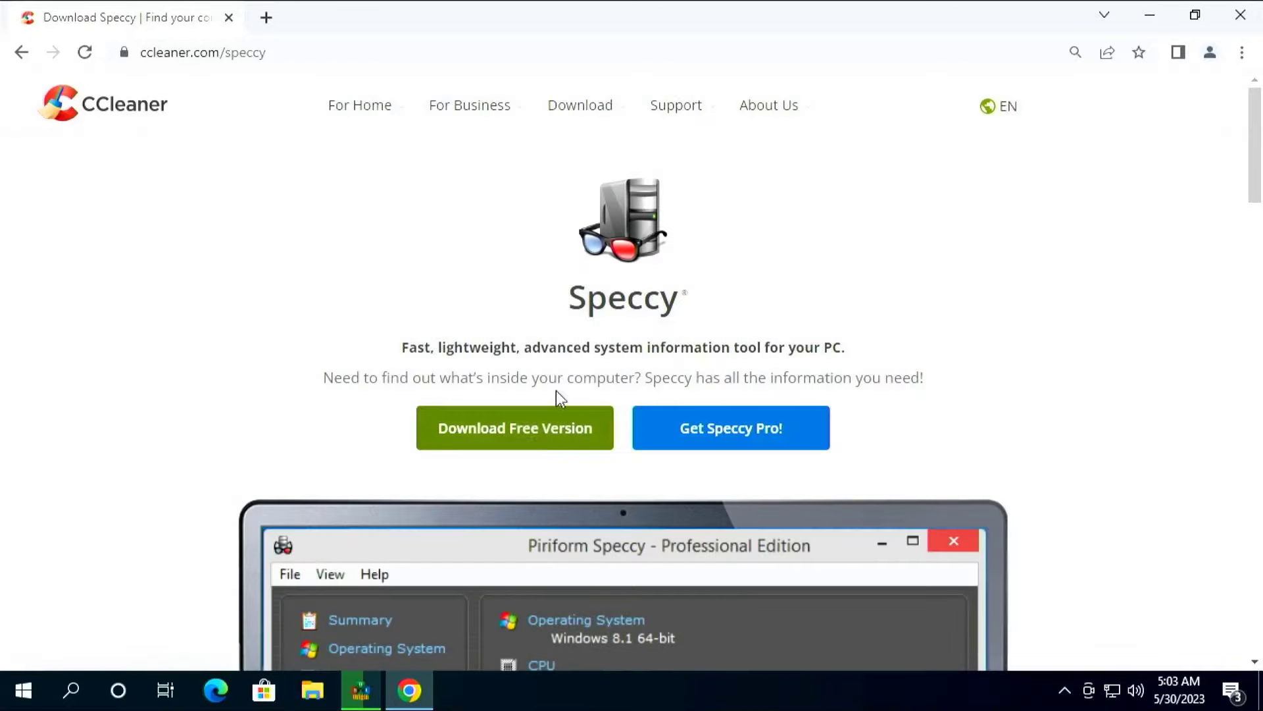
Download the free version of Speccy from the CCleaner site.
{"action": "scroll", "coordinate": [556, 391], "scroll_direction": "down", "scroll_amount": 20}
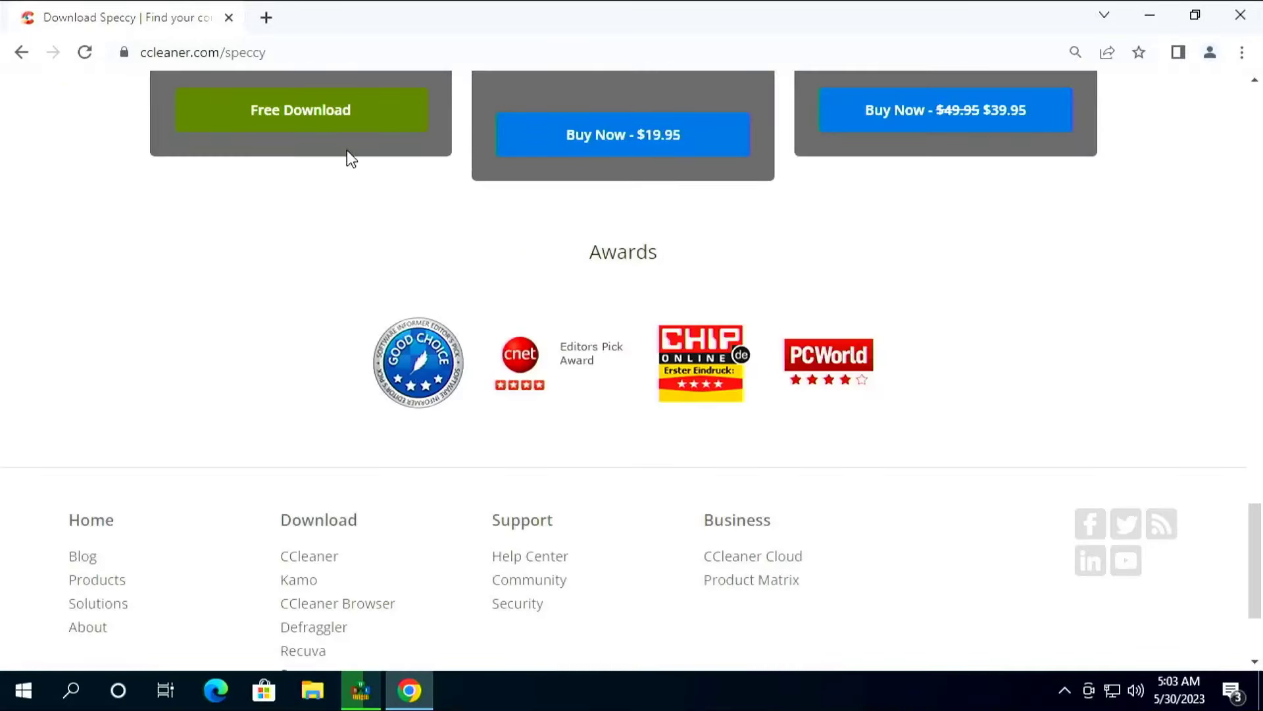
{"action": "left_click", "coordinate": [341, 125]}
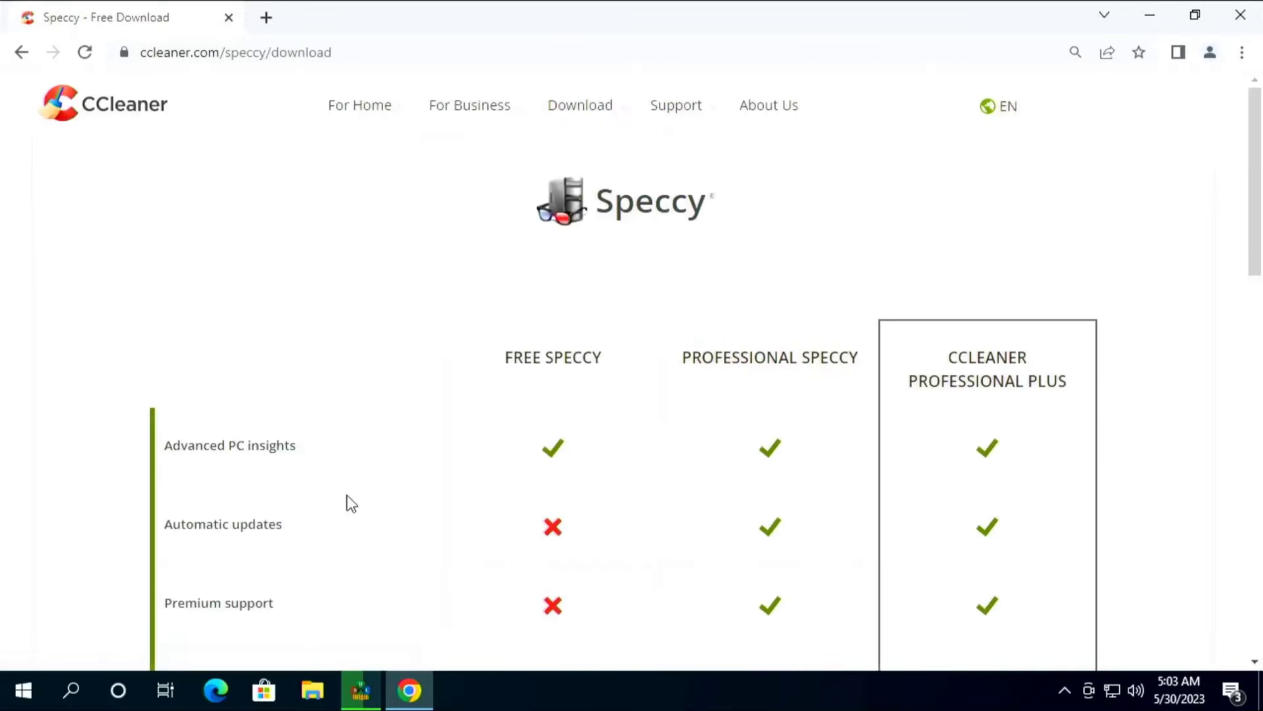
{"action": "scroll", "coordinate": [346, 495], "scroll_direction": "down", "scroll_amount": 10}
{"action": "scroll", "coordinate": [385, 435], "scroll_direction": "up", "scroll_amount": 4}
{"action": "left_click", "coordinate": [502, 367]}
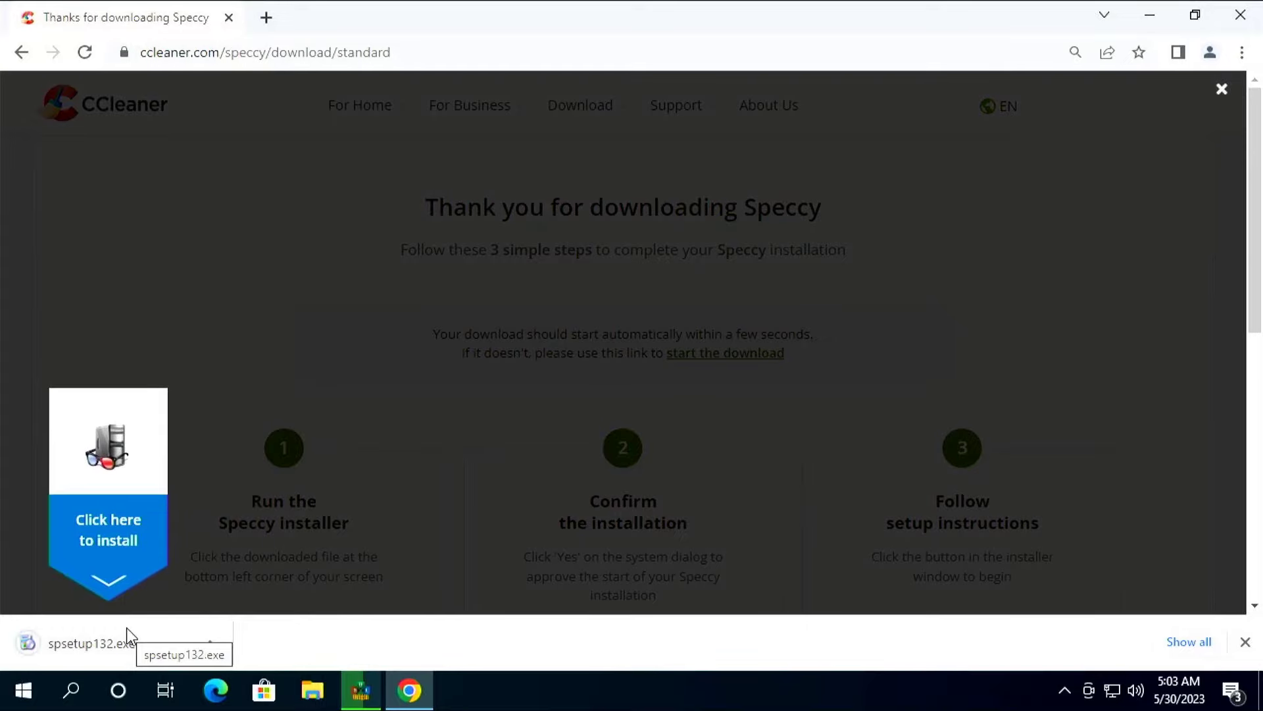
Run spsetup132.exe with administrator permission, install Speccy v1.32 with the default options and launch it.
{"action": "left_click", "coordinate": [128, 636]}
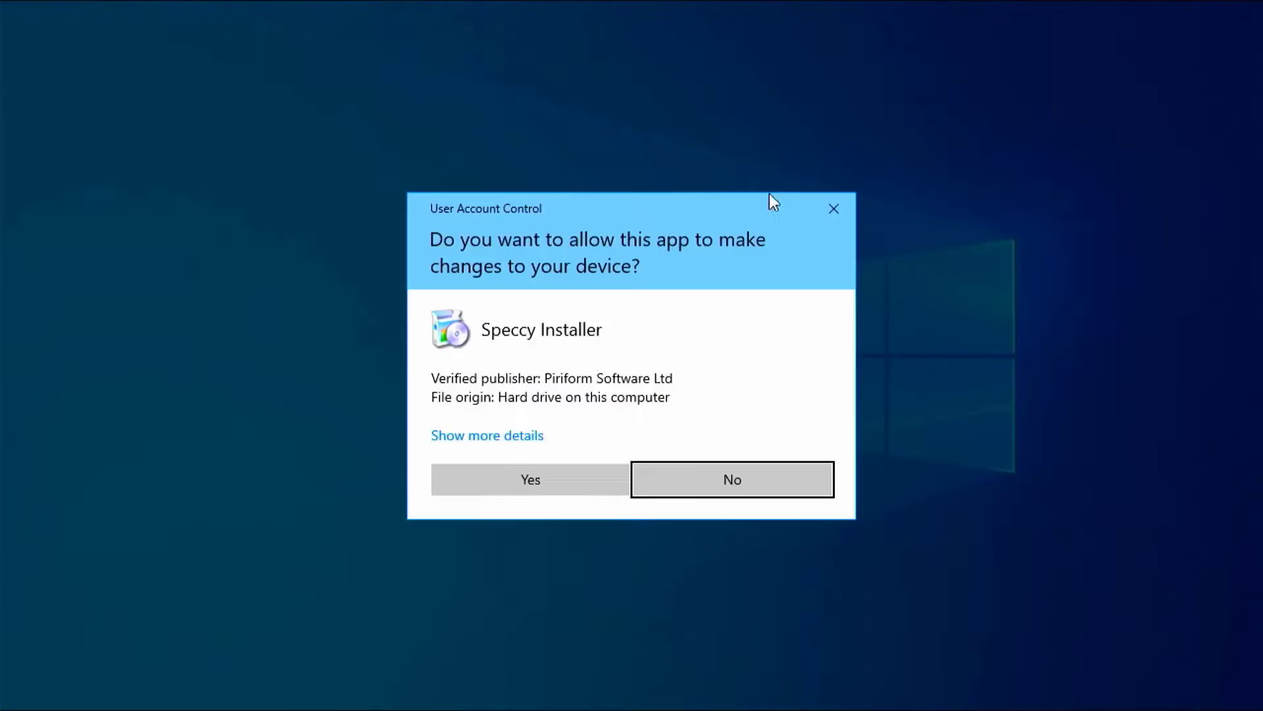
{"action": "left_click", "coordinate": [519, 487]}
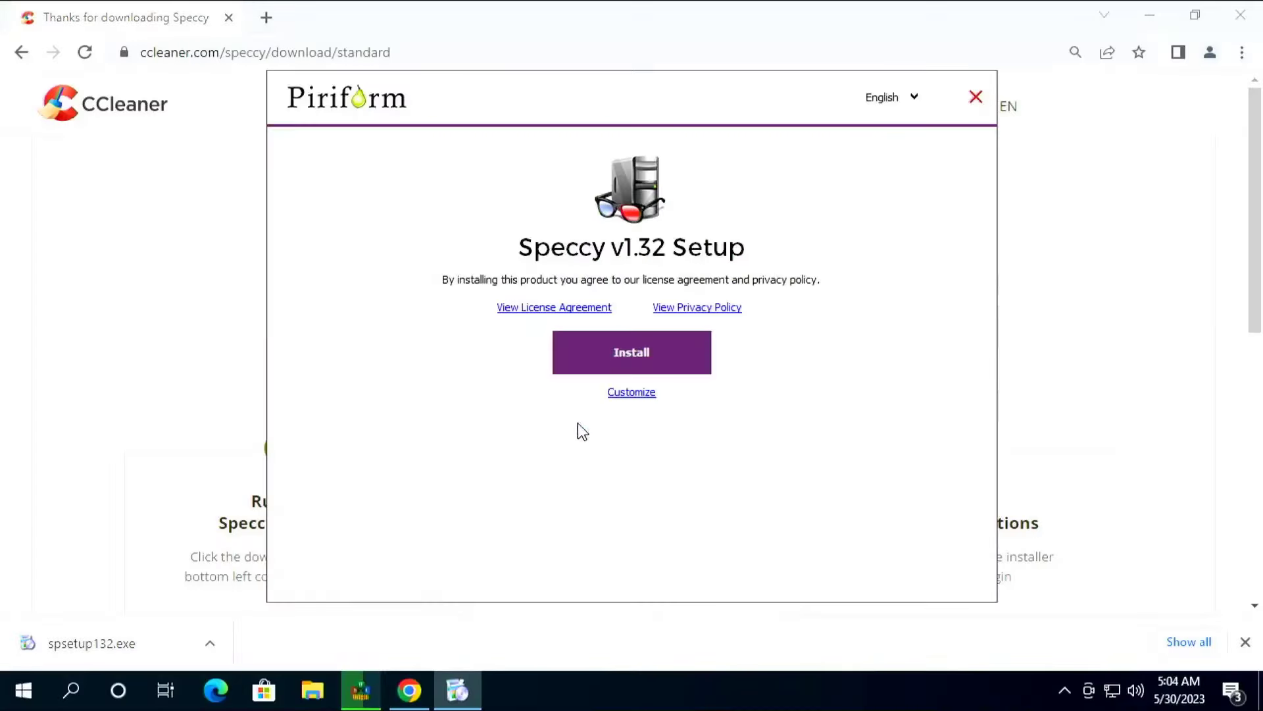
{"action": "left_click", "coordinate": [620, 365]}
{"action": "left_click", "coordinate": [621, 361]}
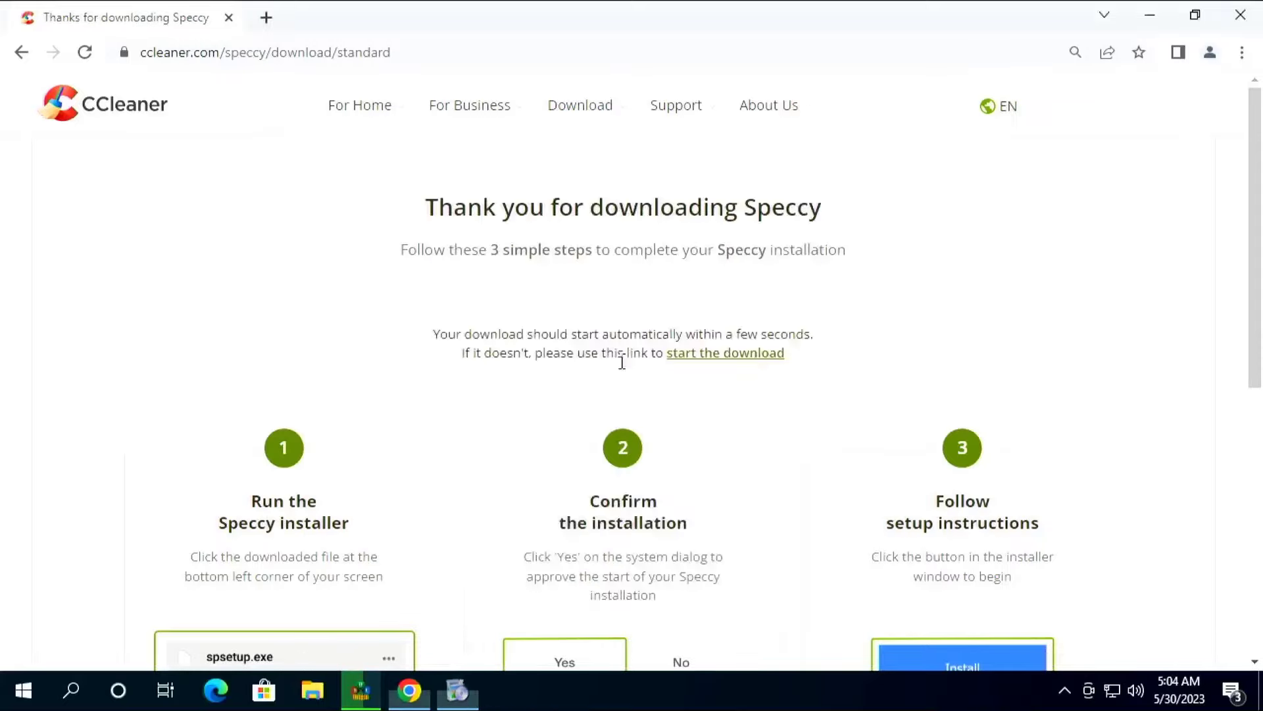
{"action": "left_click", "coordinate": [869, 441]}
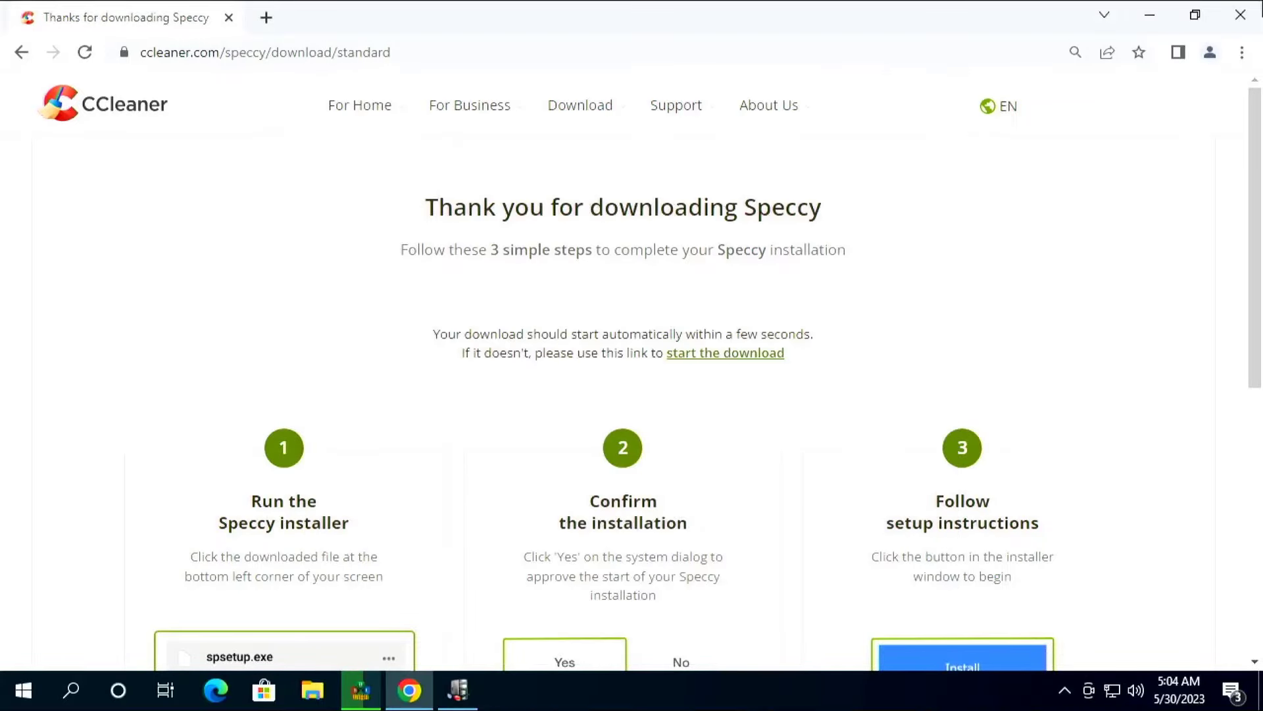
Minimize Chrome, examine the hardware summary in Speccy, including the graphics entries, and close Speccy.
{"action": "left_click", "coordinate": [1162, 15]}
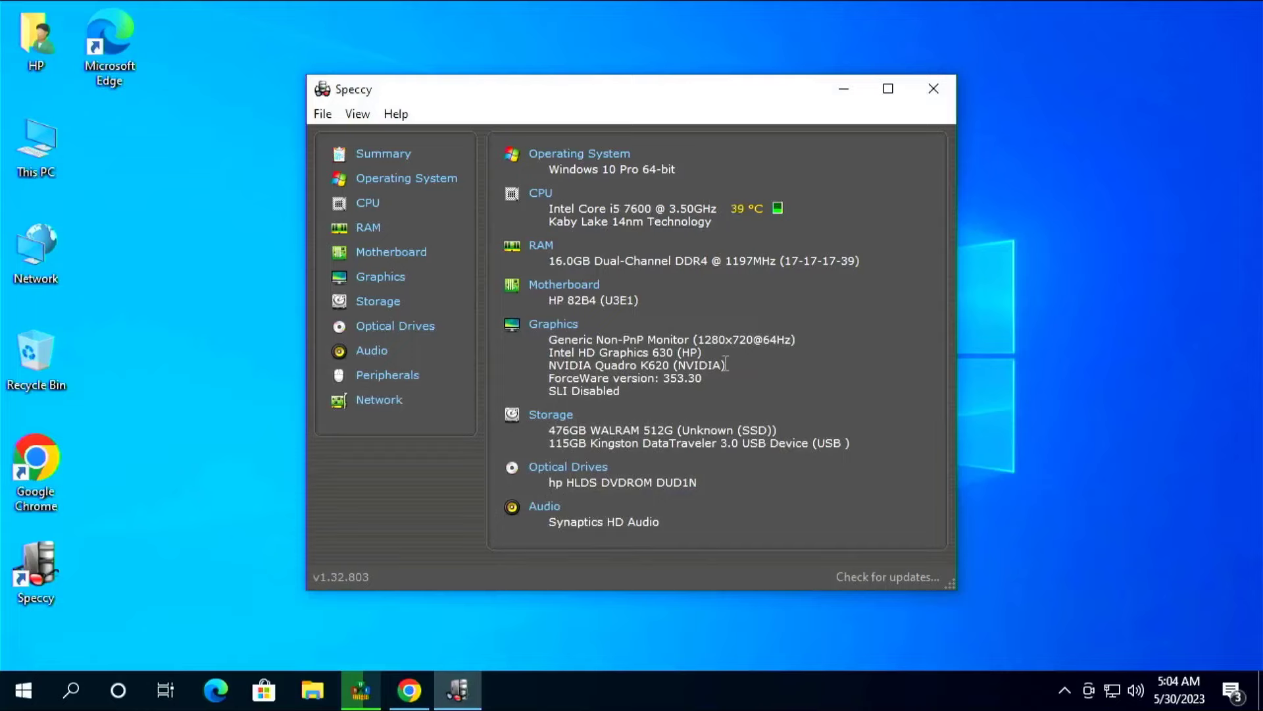
{"action": "left_click_drag", "start_coordinate": [726, 364], "coordinate": [539, 356]}
{"action": "left_click", "coordinate": [555, 372]}
{"action": "left_click", "coordinate": [928, 91]}
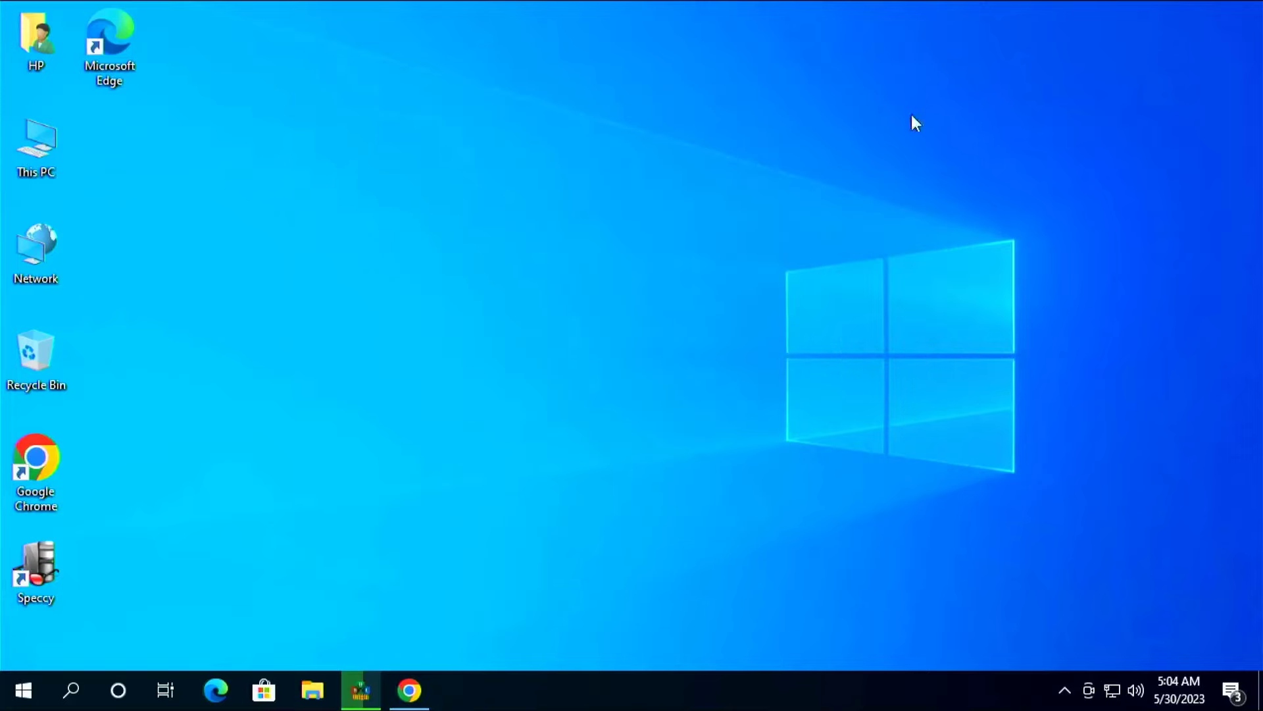
Return to Chrome, search for crystal disk mark and open the Crystal Dew World download page.
{"action": "left_click", "coordinate": [422, 684]}
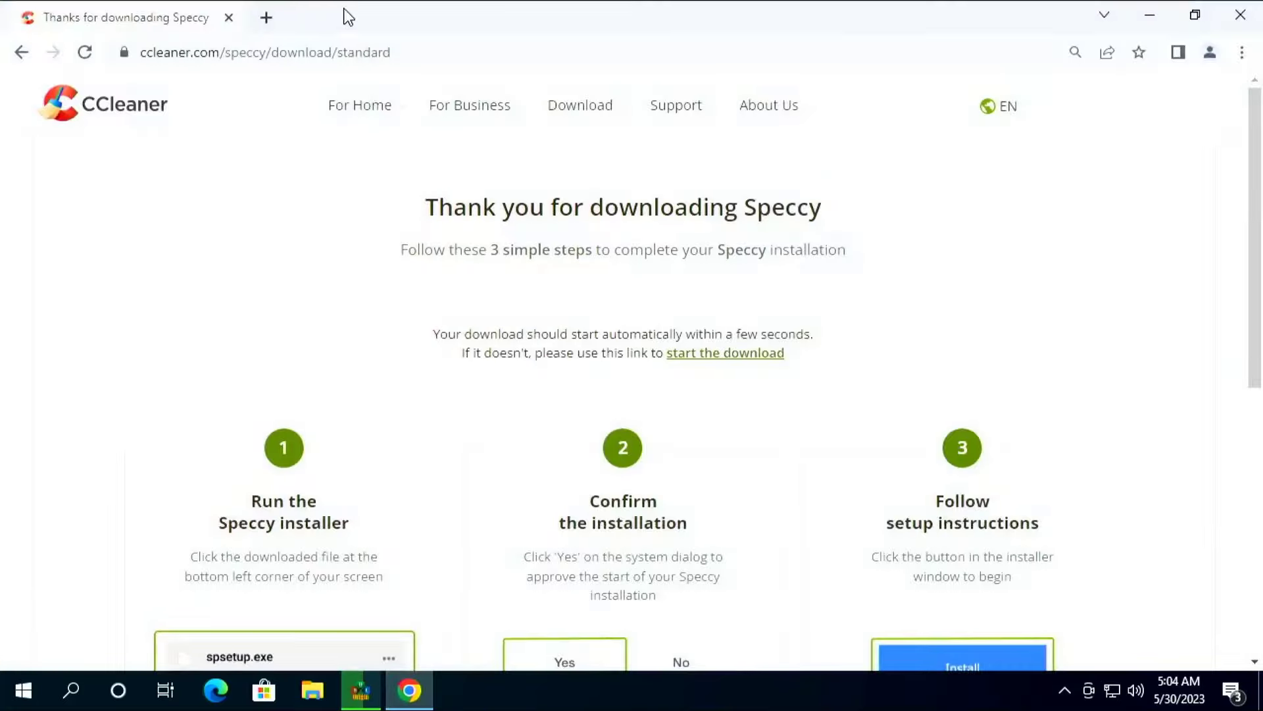
{"action": "left_click", "coordinate": [350, 38]}
{"action": "type", "text": "c"}
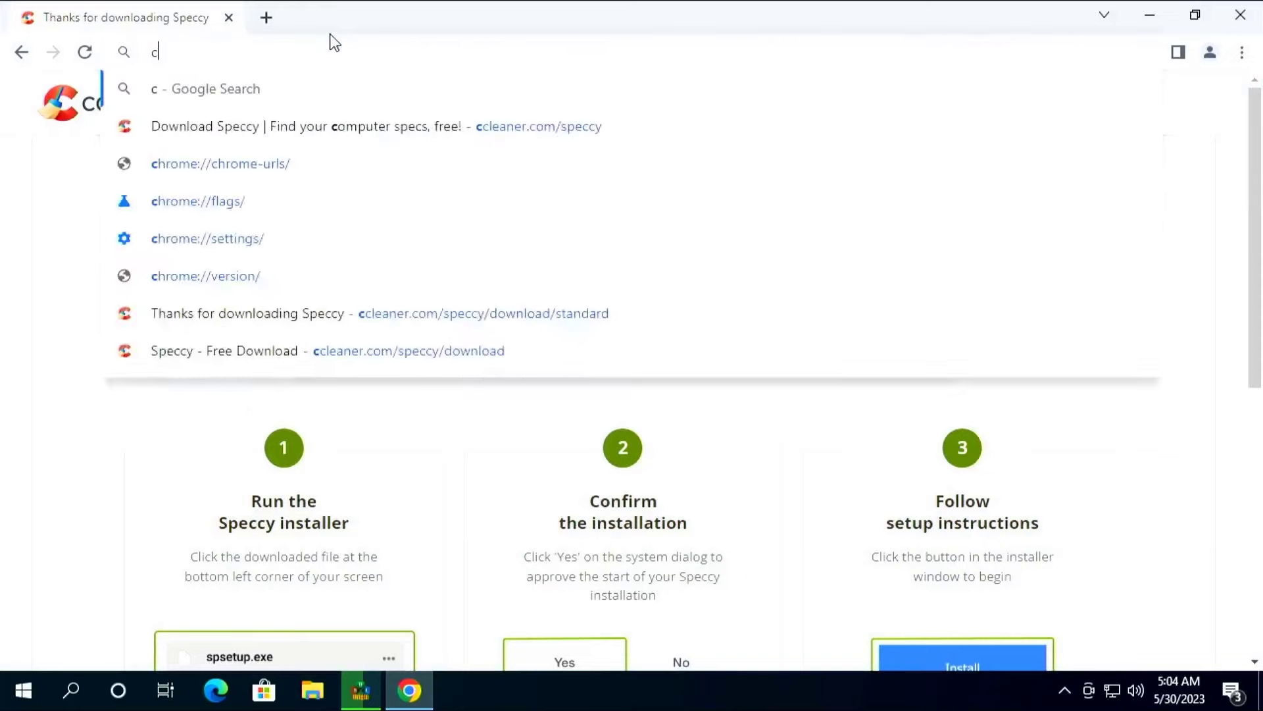
{"action": "type", "text": "rystal disk in"}
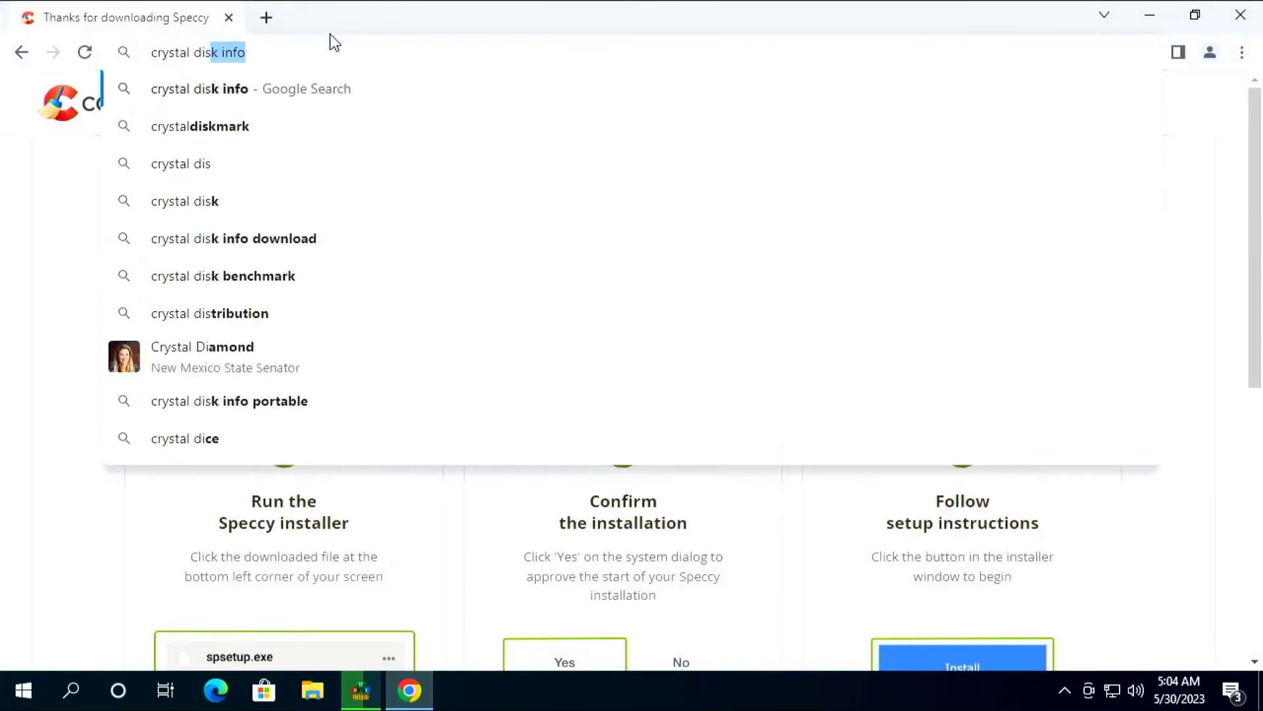
{"action": "key", "text": "BackSpace"}
{"action": "key", "text": "BackSpace"}
{"action": "type", "text": "mark"}
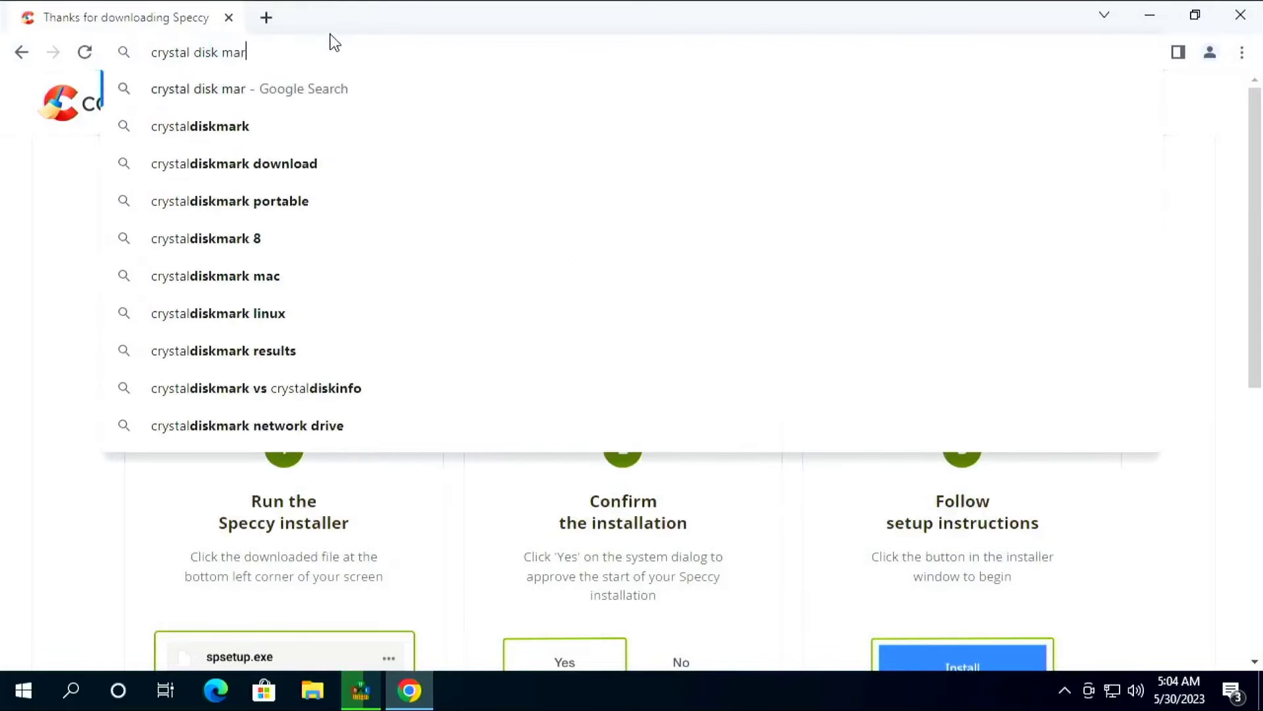
{"action": "key", "text": "Return"}
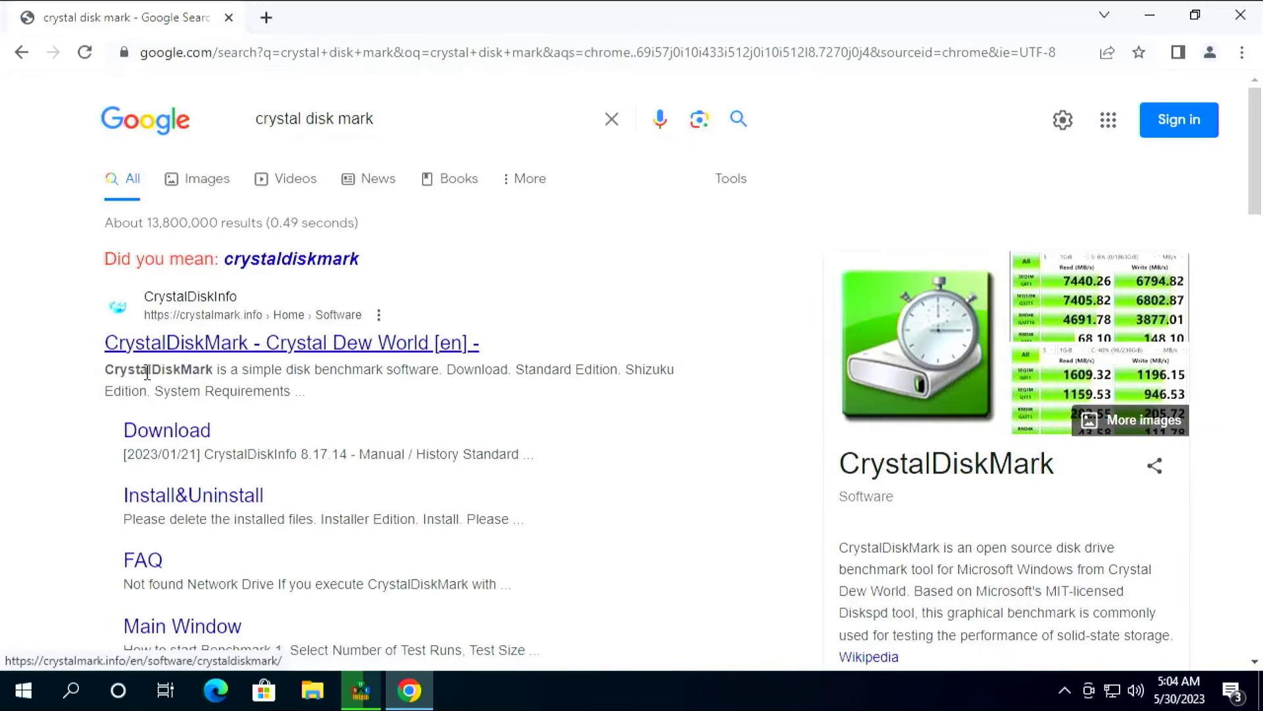
{"action": "left_click", "coordinate": [161, 431]}
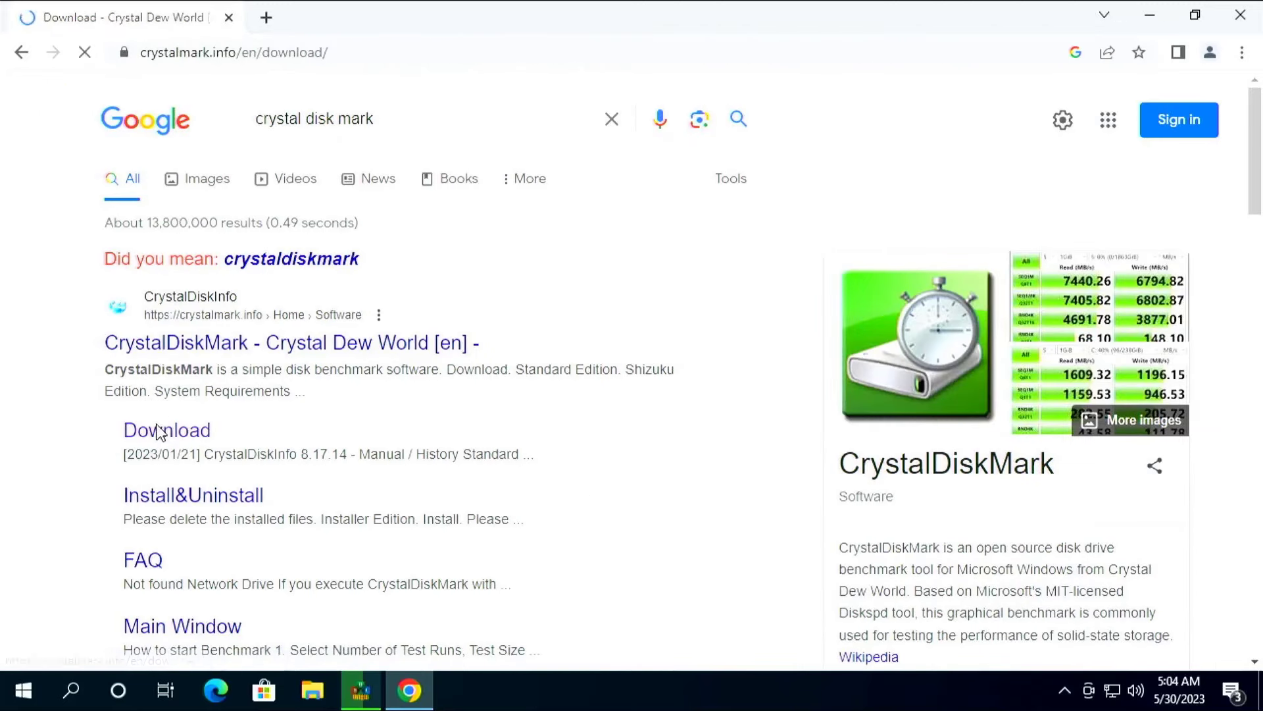
Download the CrystalDiskMark Standard Edition installer, run the downloaded file and close Chrome.
{"action": "scroll", "coordinate": [251, 389], "scroll_direction": "down", "scroll_amount": 10}
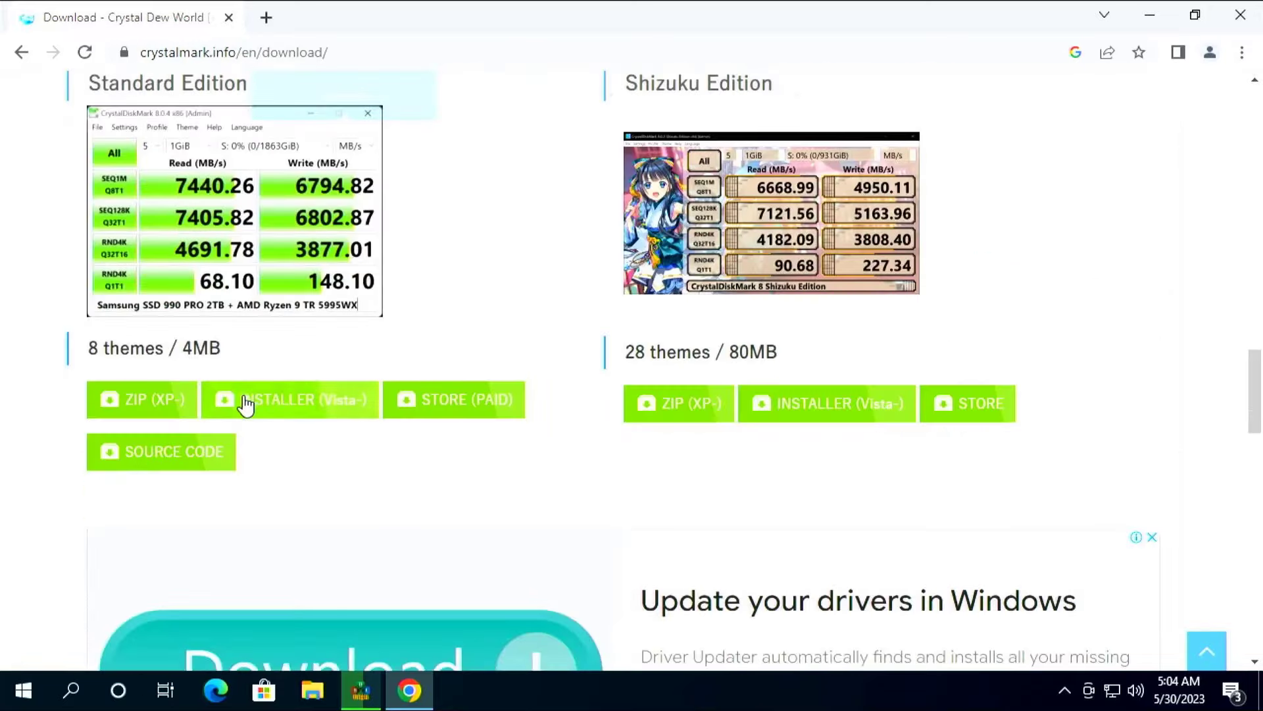
{"action": "left_click", "coordinate": [246, 405]}
{"action": "left_click", "coordinate": [663, 461]}
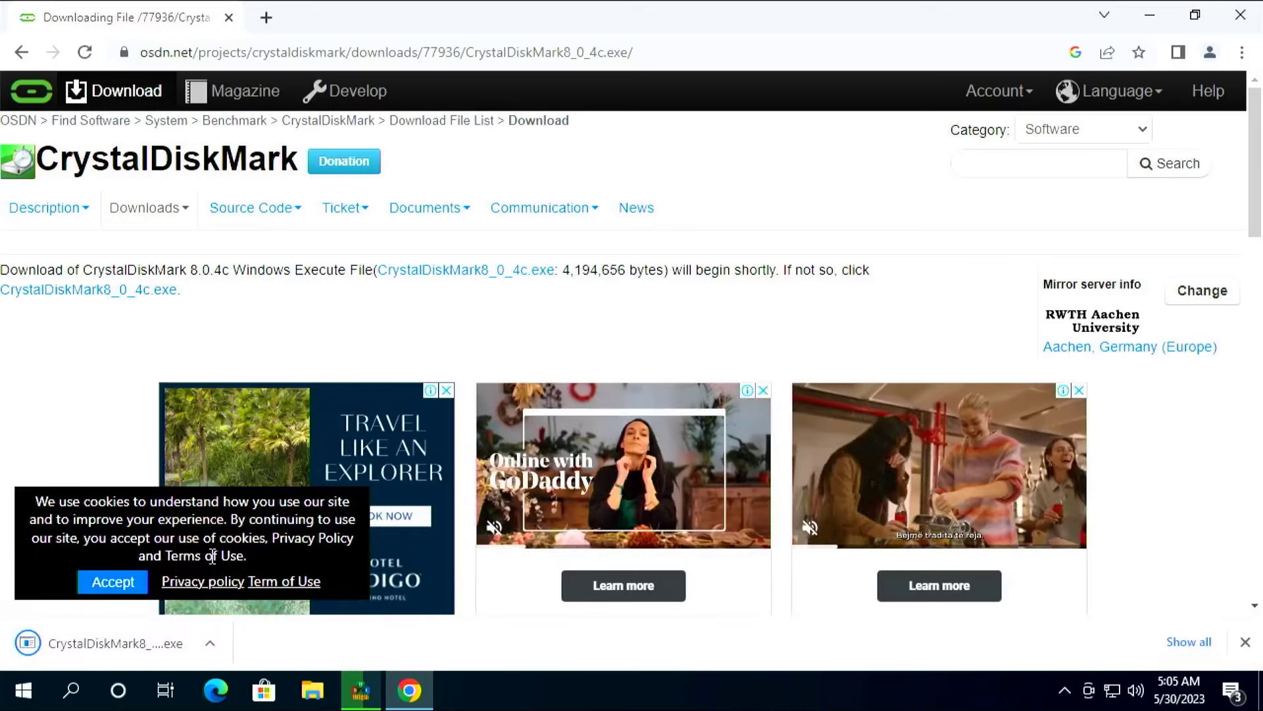
{"action": "left_click", "coordinate": [180, 625]}
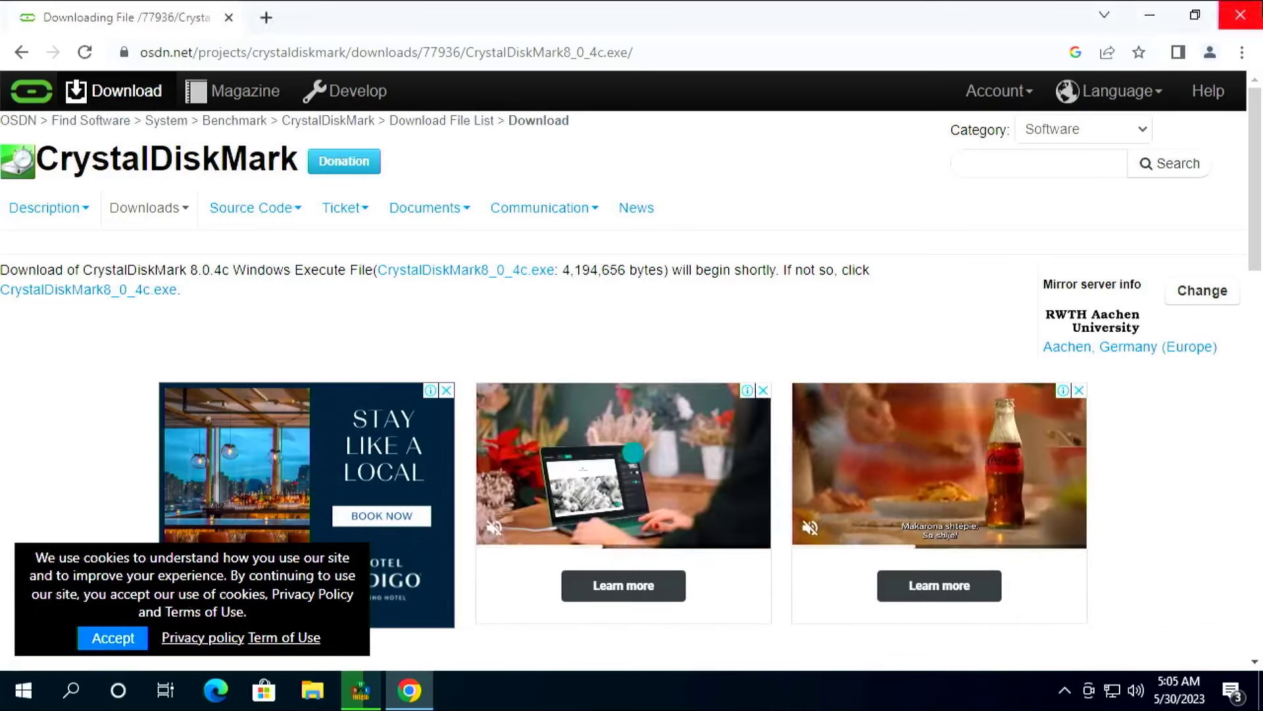
{"action": "left_click", "coordinate": [1240, 14]}
Accept the CrystalDiskMark 8.0.4c license agreement and install it to the default folder with a desktop shortcut.
{"action": "left_click", "coordinate": [564, 442]}
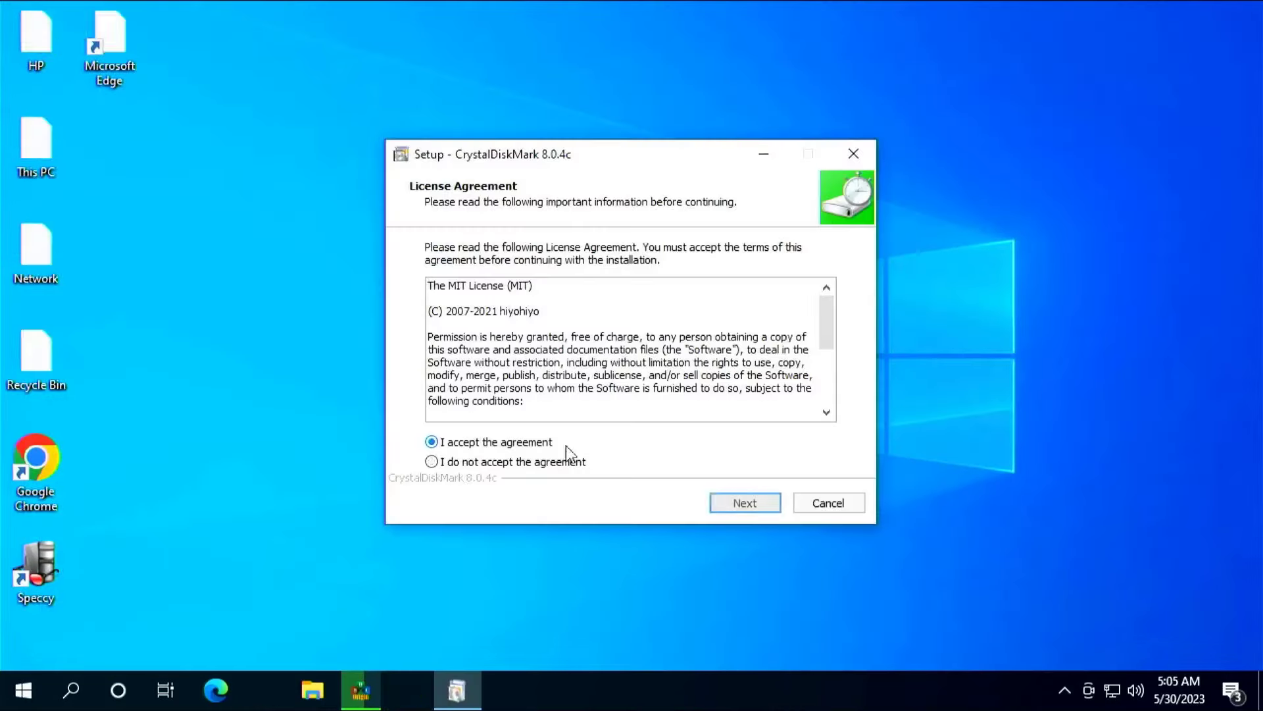
{"action": "left_click", "coordinate": [714, 505]}
{"action": "left_click", "coordinate": [714, 505]}
{"action": "left_click", "coordinate": [713, 503]}
{"action": "left_click", "coordinate": [713, 503]}
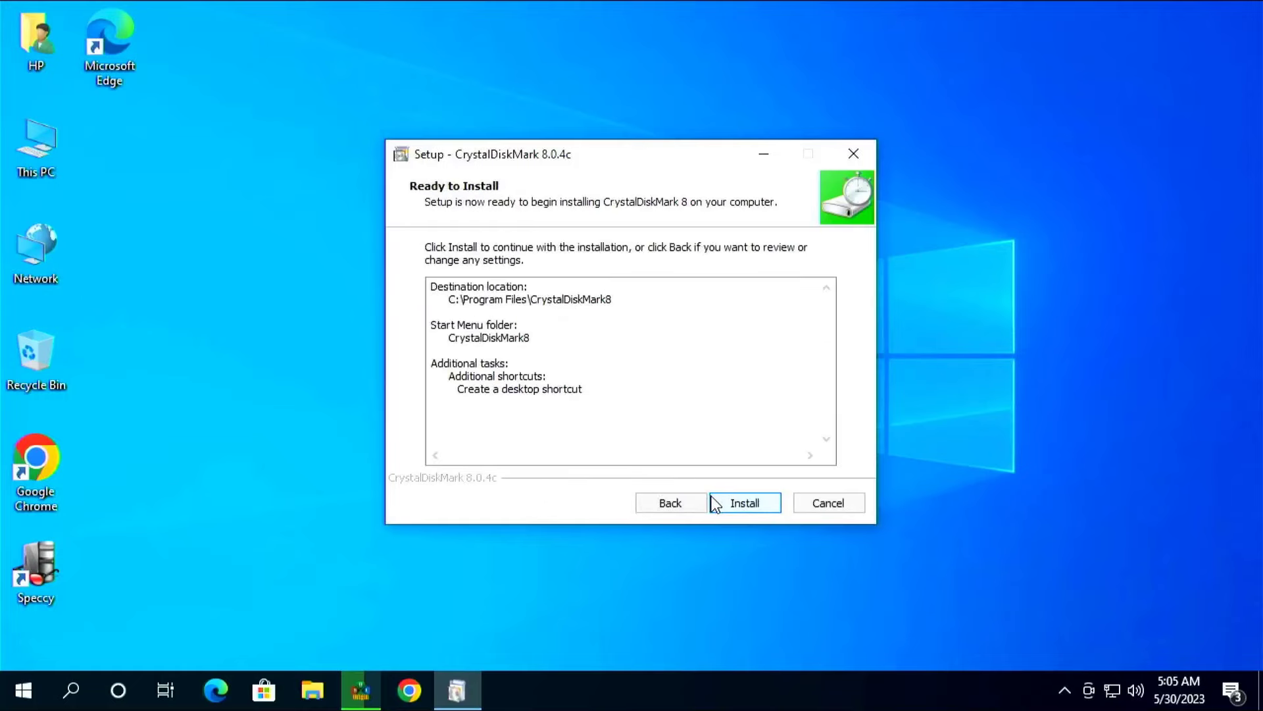
{"action": "left_click", "coordinate": [714, 503]}
Finish the setup by launching CrystalDiskMark and start all read and write benchmark tests on drive C.
{"action": "left_click", "coordinate": [735, 501]}
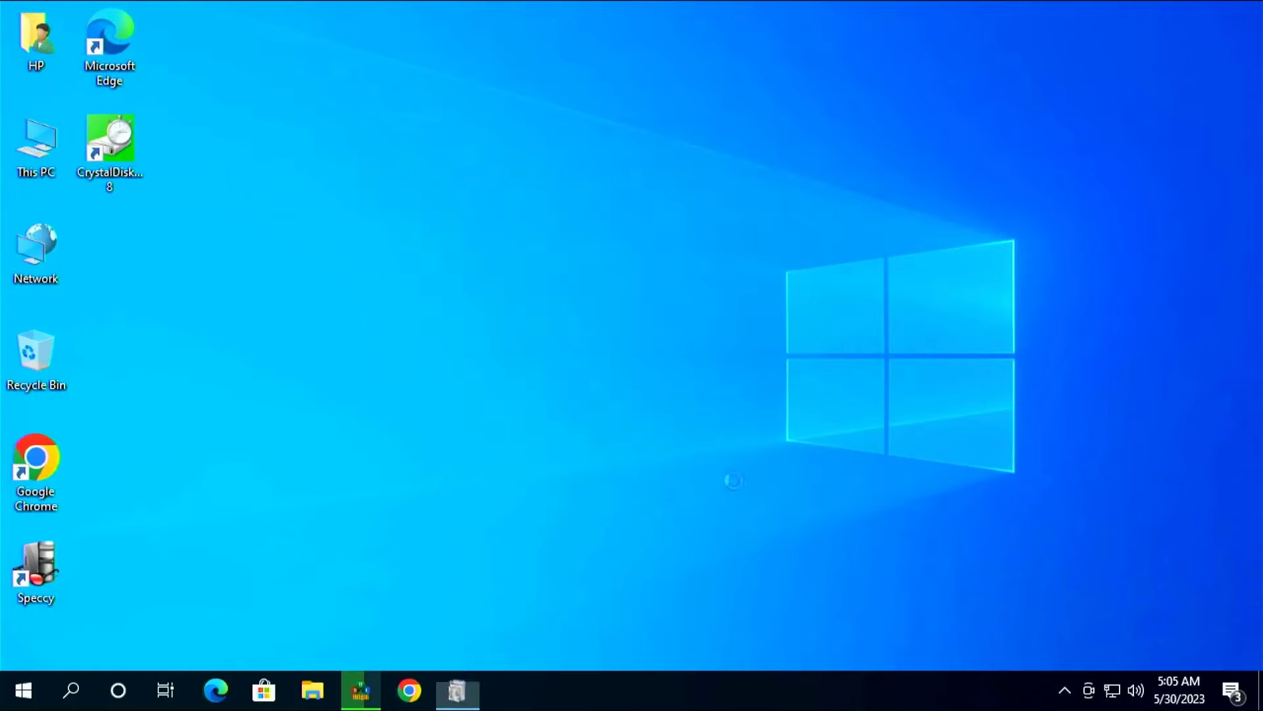
{"action": "left_click", "coordinate": [439, 238]}
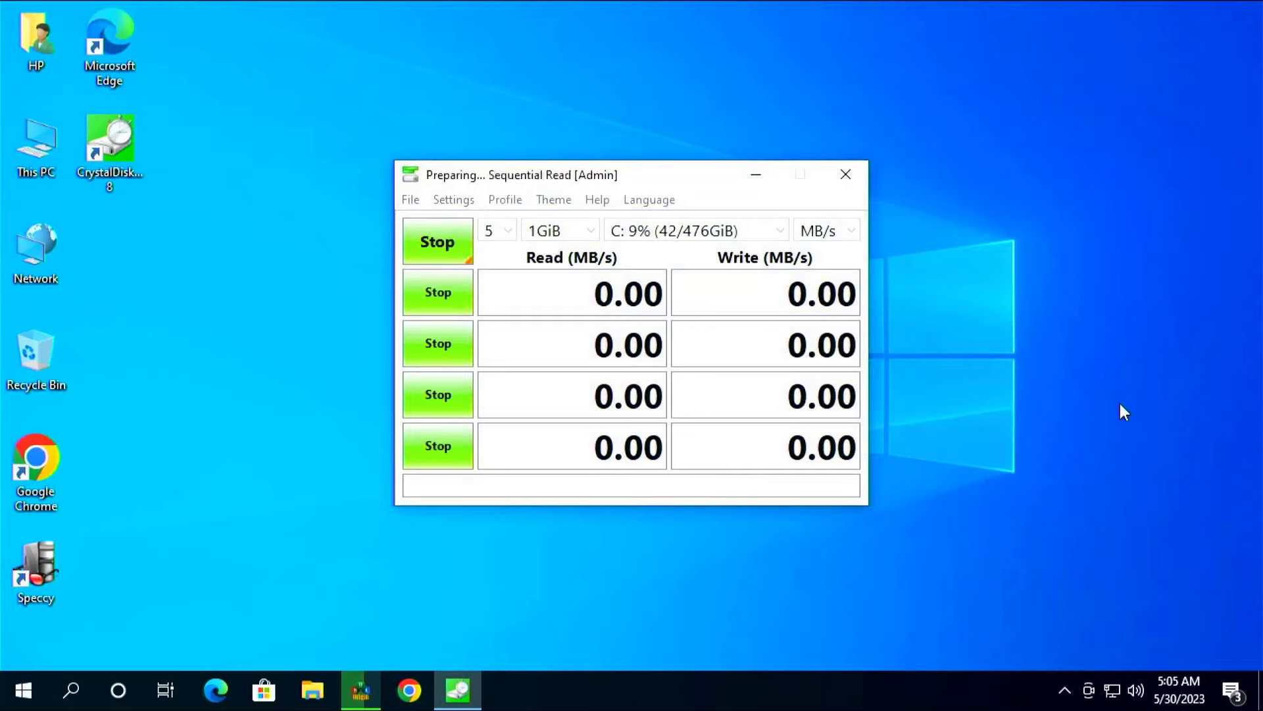